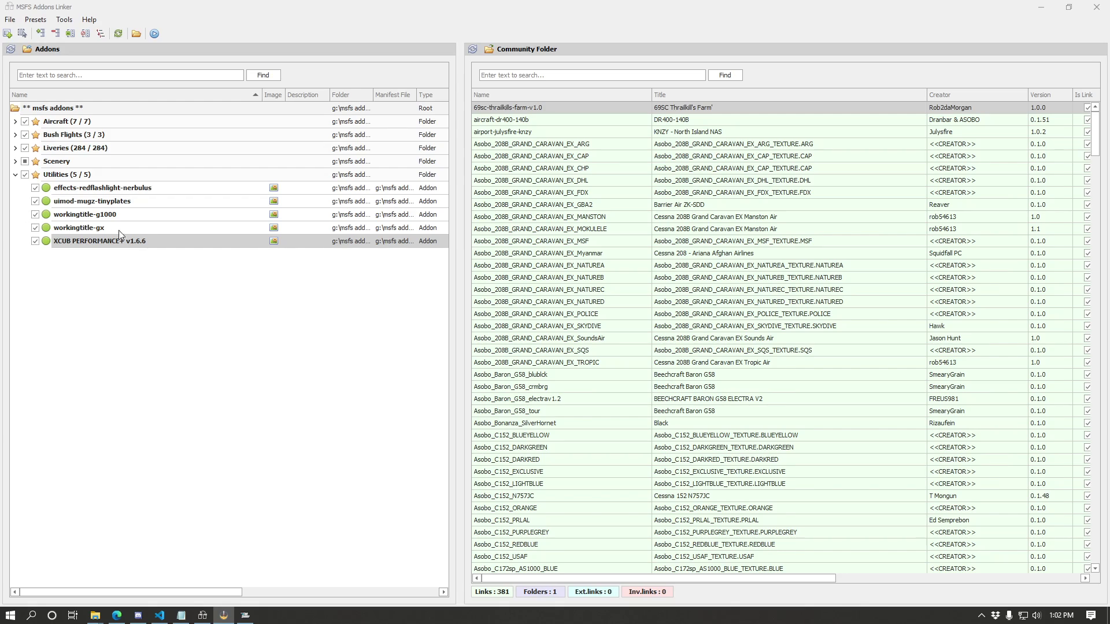
Open Tools > Options to show g:\msfs addons as the addons folder, cancelling an Add folder browse.
{"action": "left_click", "coordinate": [263, 16]}
{"action": "left_click", "coordinate": [69, 21]}
{"action": "left_click", "coordinate": [63, 47]}
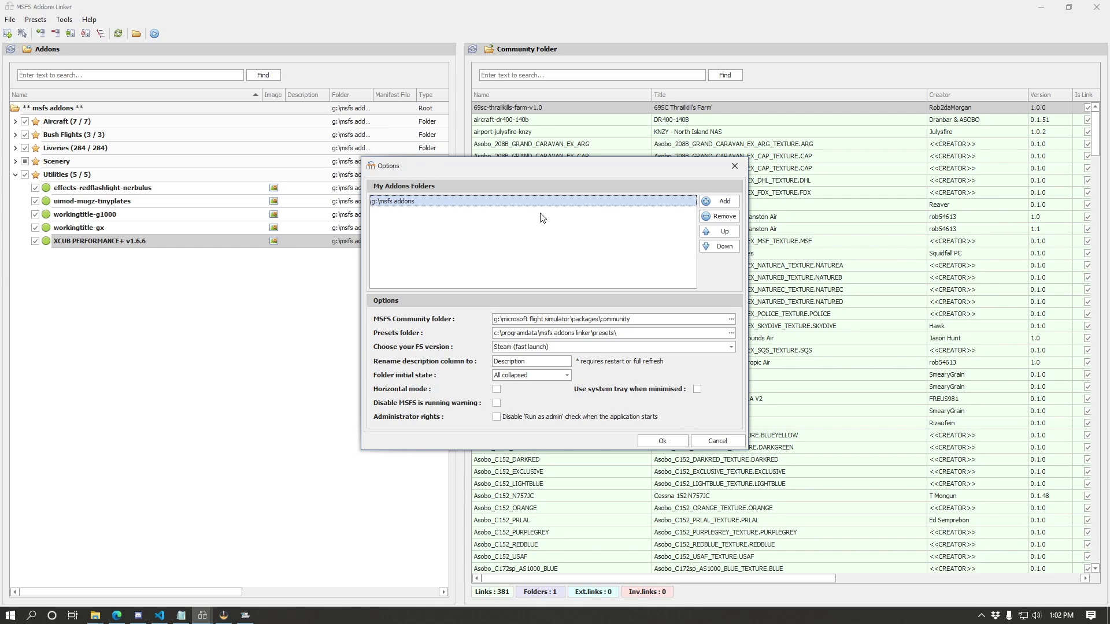
{"action": "left_click", "coordinate": [720, 201]}
{"action": "left_click", "coordinate": [614, 416]}
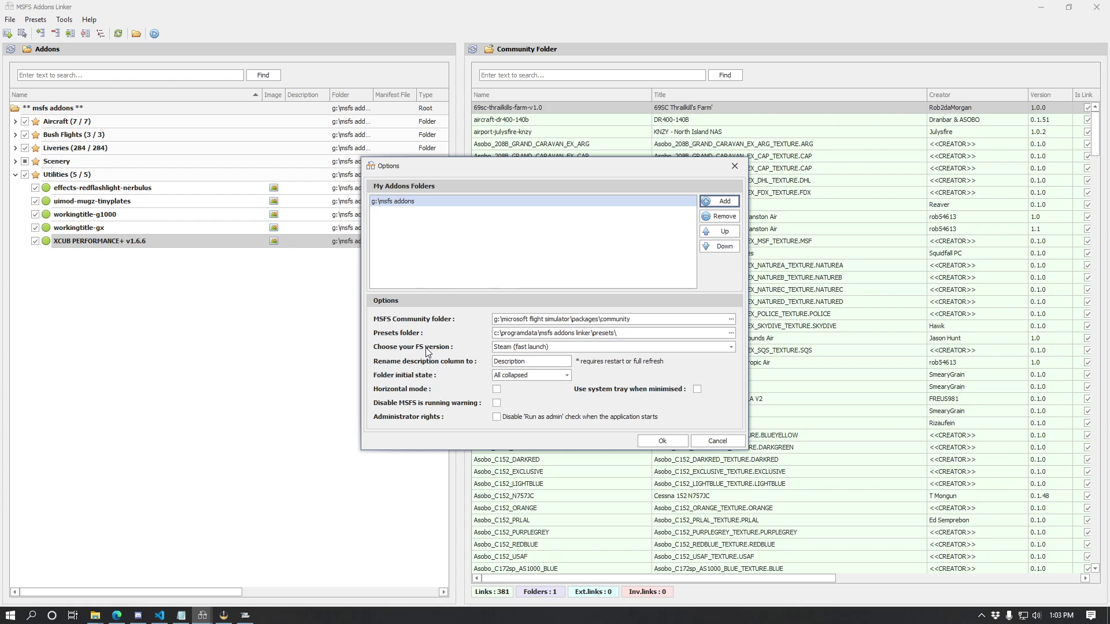
Briefly try Free path with the pasted start EXE, then restore Steam (fast launch) and confirm Options.
{"action": "left_click", "coordinate": [516, 347]}
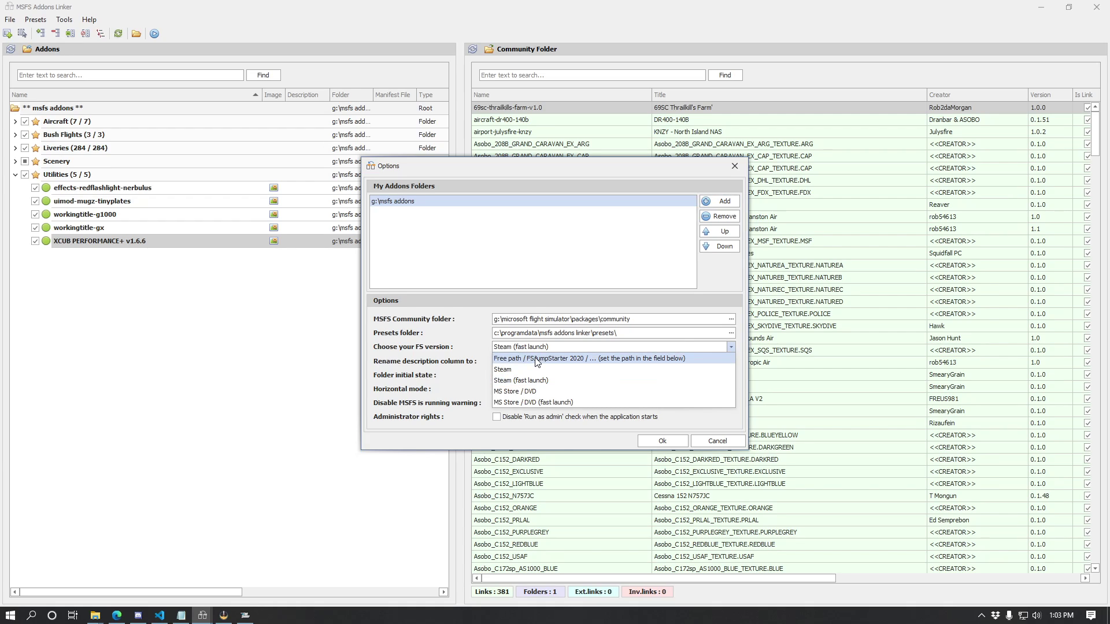
{"action": "left_click", "coordinate": [536, 360]}
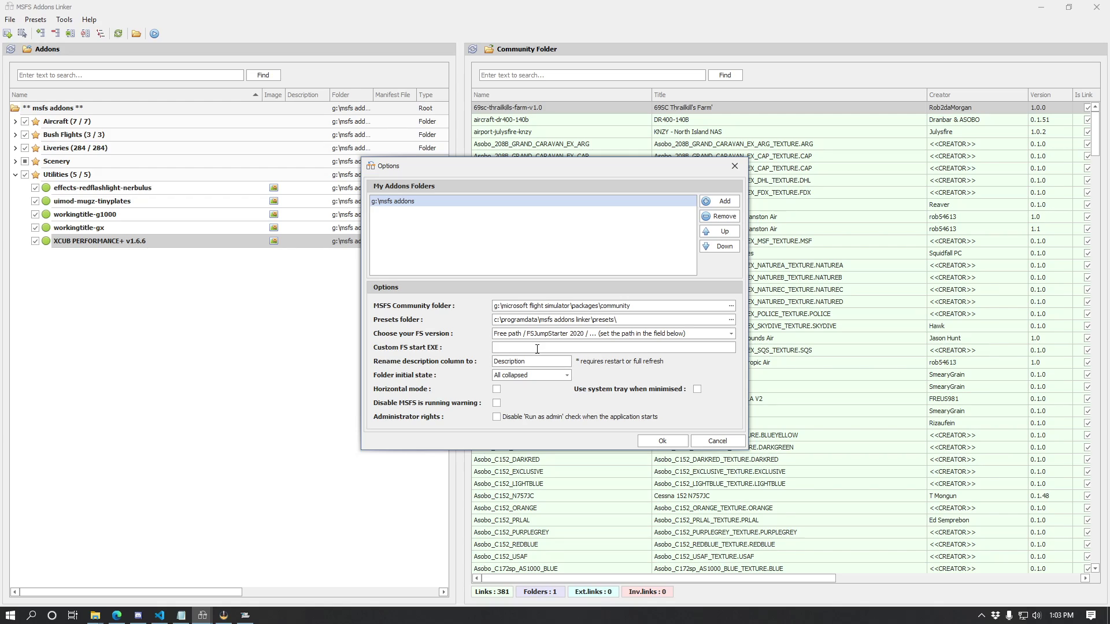
{"action": "type", "text": "G:\\SteamLibrary\\steamapps\\common\\MicrosoftFlightSimulator\\FlightSimulator.exe"}
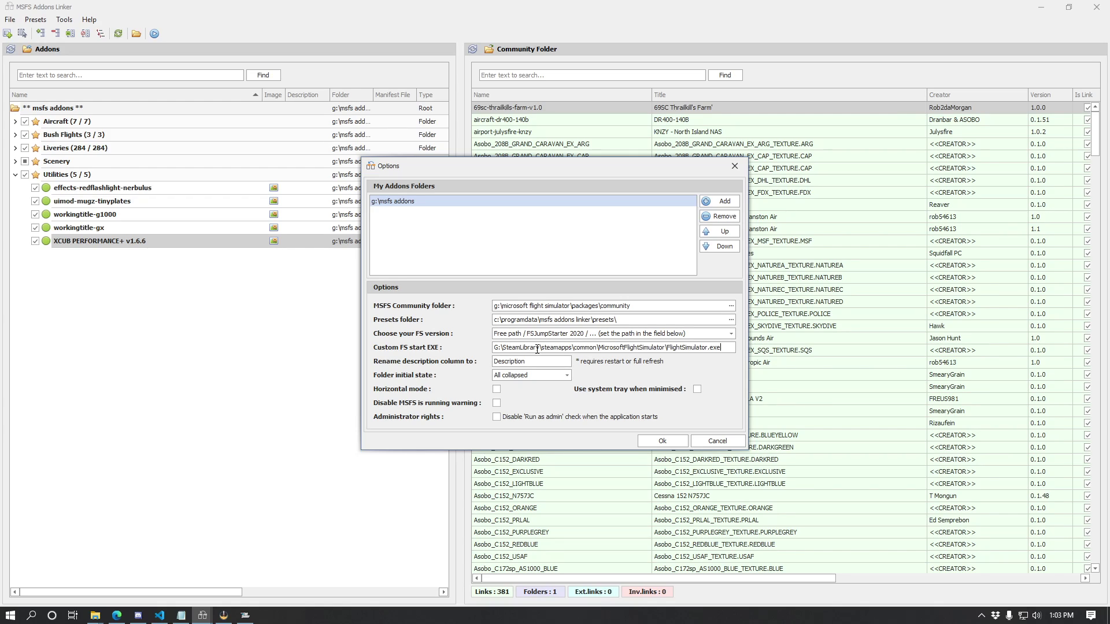
{"action": "double_click", "coordinate": [537, 349]}
{"action": "left_click", "coordinate": [614, 334]}
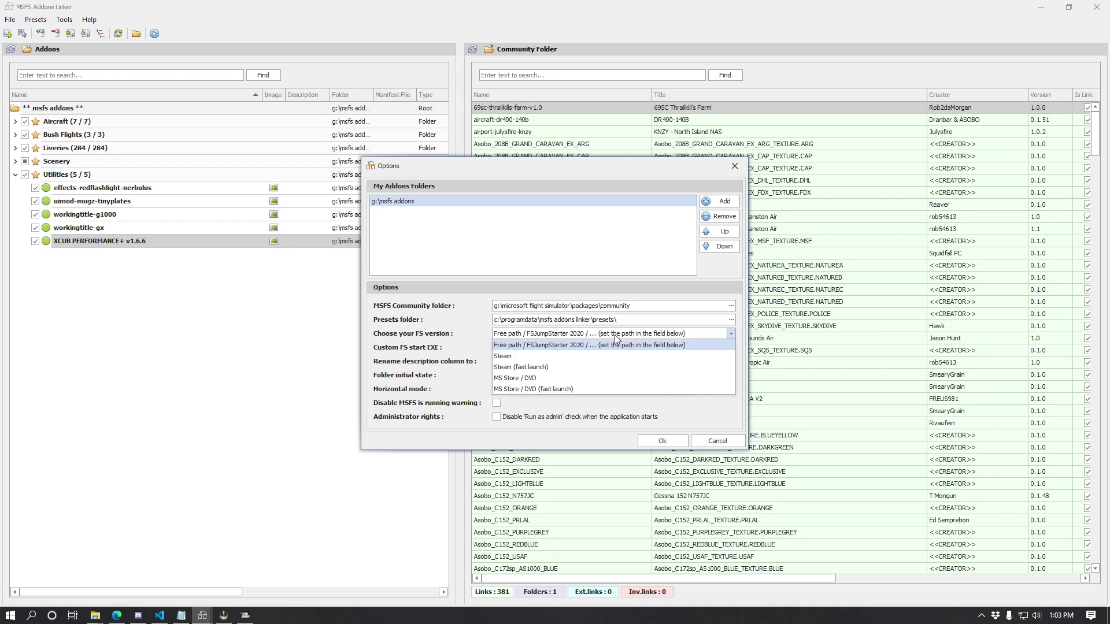
{"action": "left_click", "coordinate": [531, 370]}
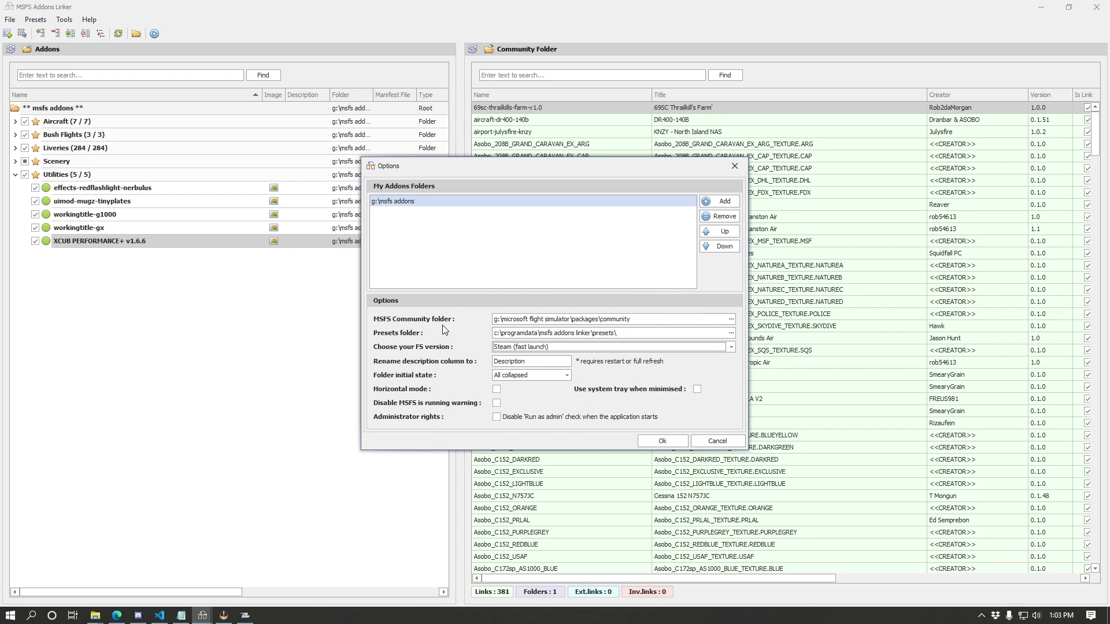
{"action": "left_click", "coordinate": [662, 443]}
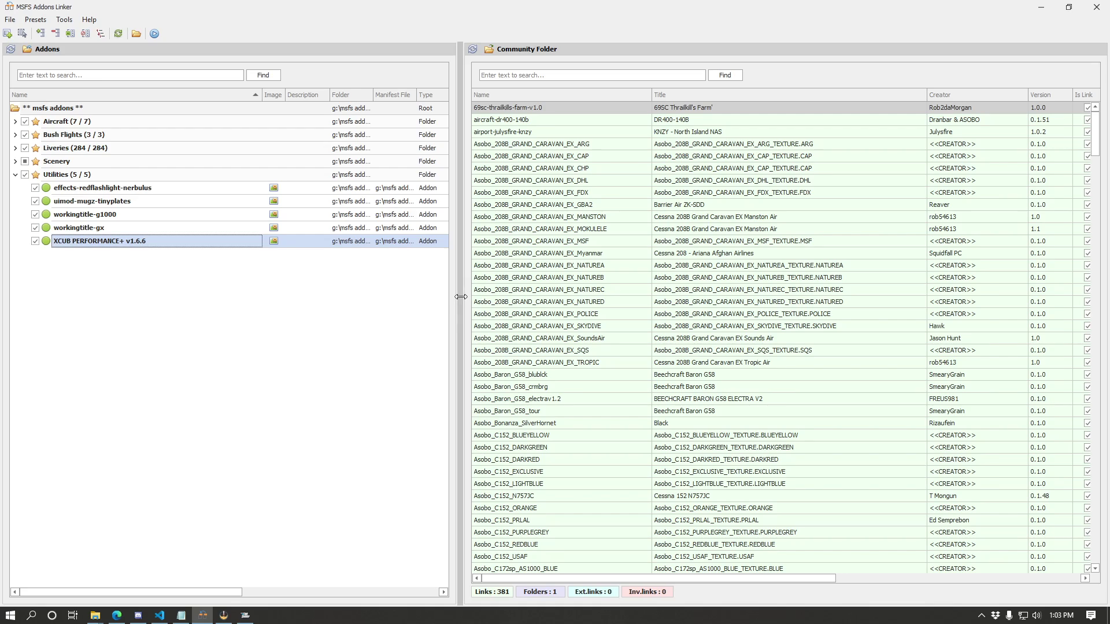
Widen the Addons pane to reveal Creator, then disable XCUB PERFORMANCE+ v1.6.6 past the simulator warning.
{"action": "left_click_drag", "start_coordinate": [461, 299], "coordinate": [497, 302]}
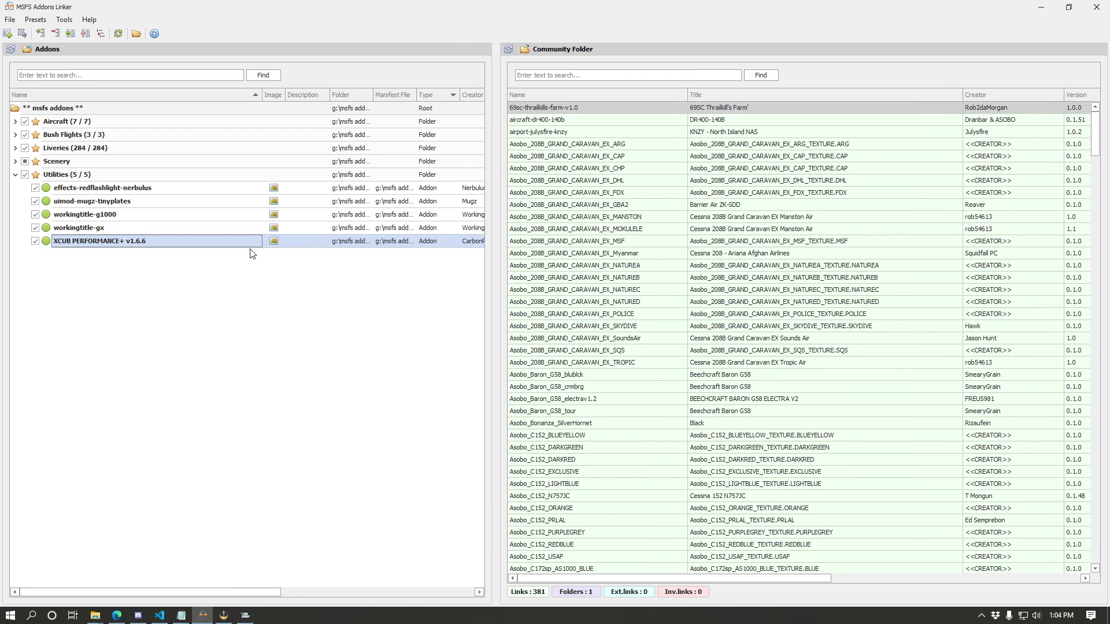
{"action": "right_click", "coordinate": [220, 271]}
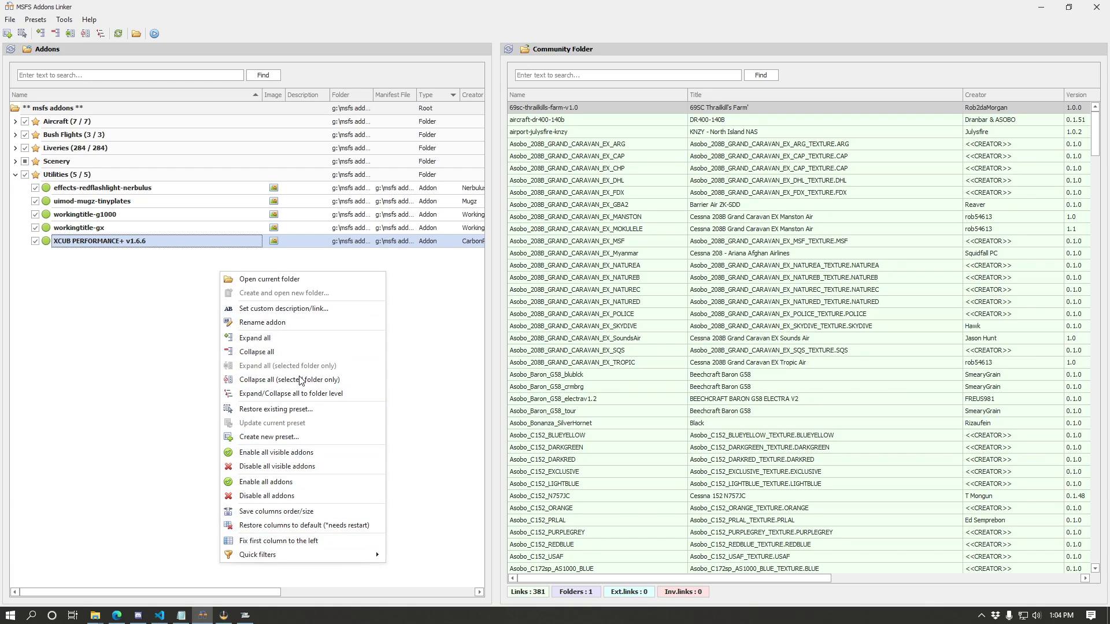
{"action": "mouse_move", "coordinate": [275, 555]}
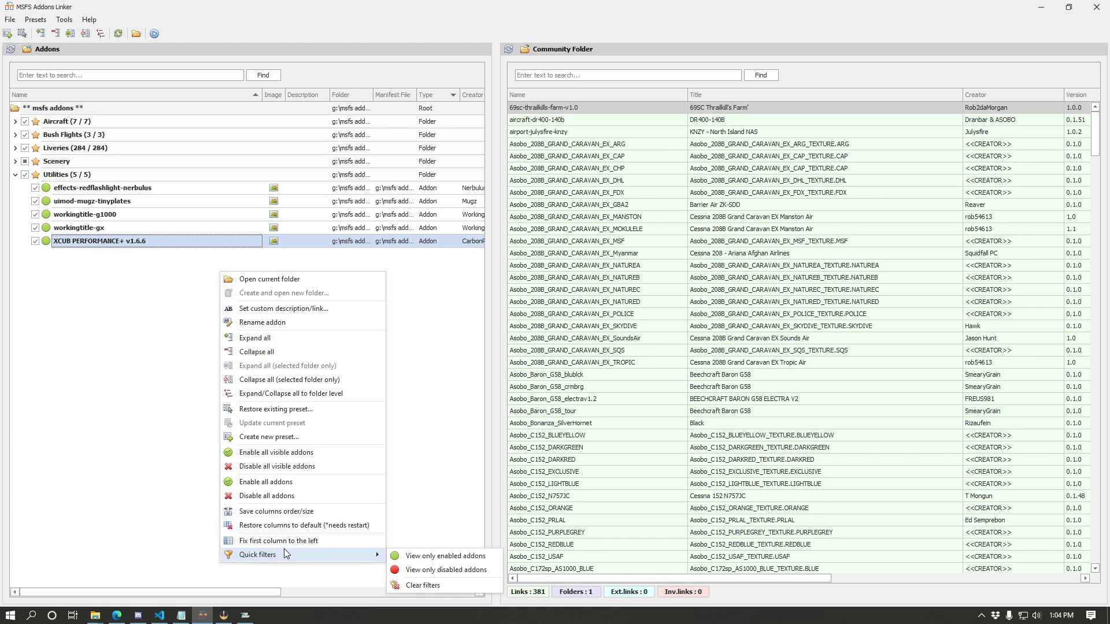
{"action": "left_click", "coordinate": [140, 330]}
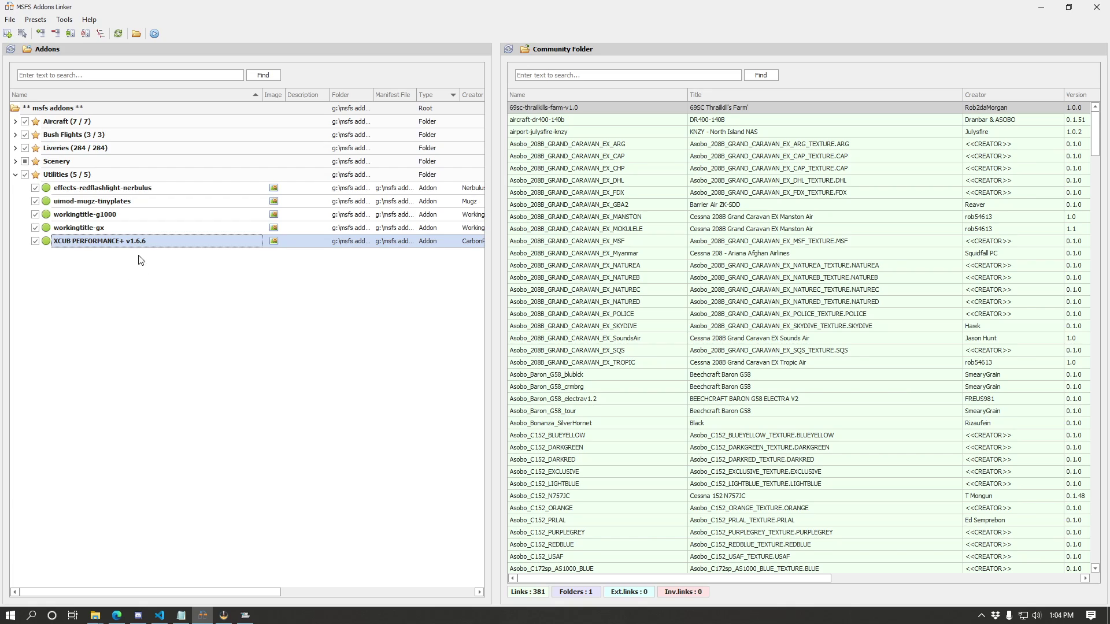
{"action": "left_click", "coordinate": [35, 243]}
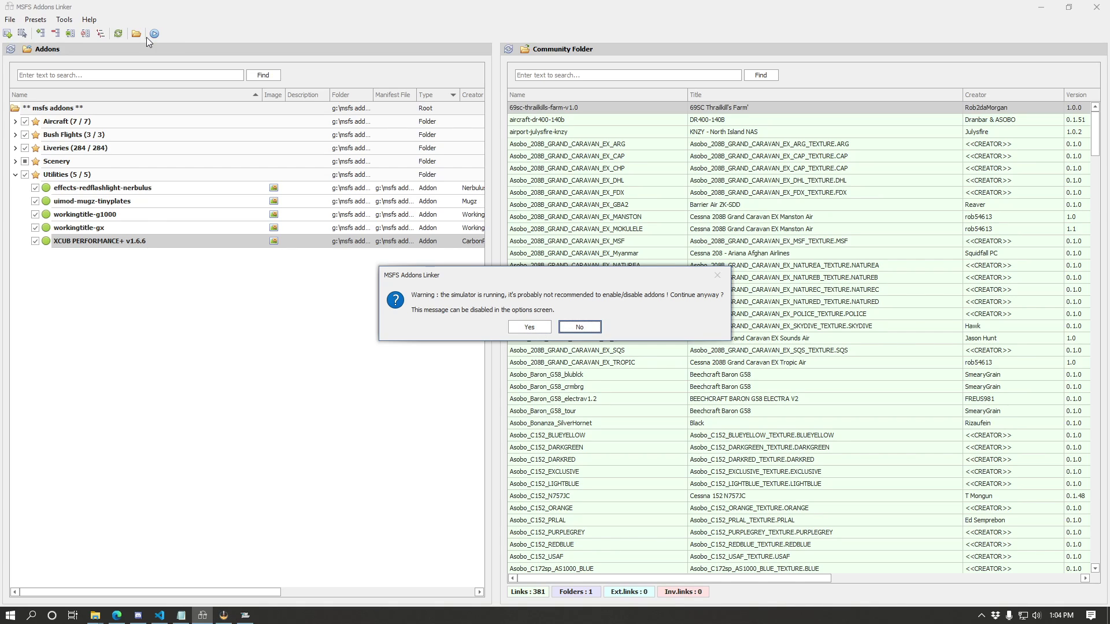
{"action": "left_click", "coordinate": [536, 327]}
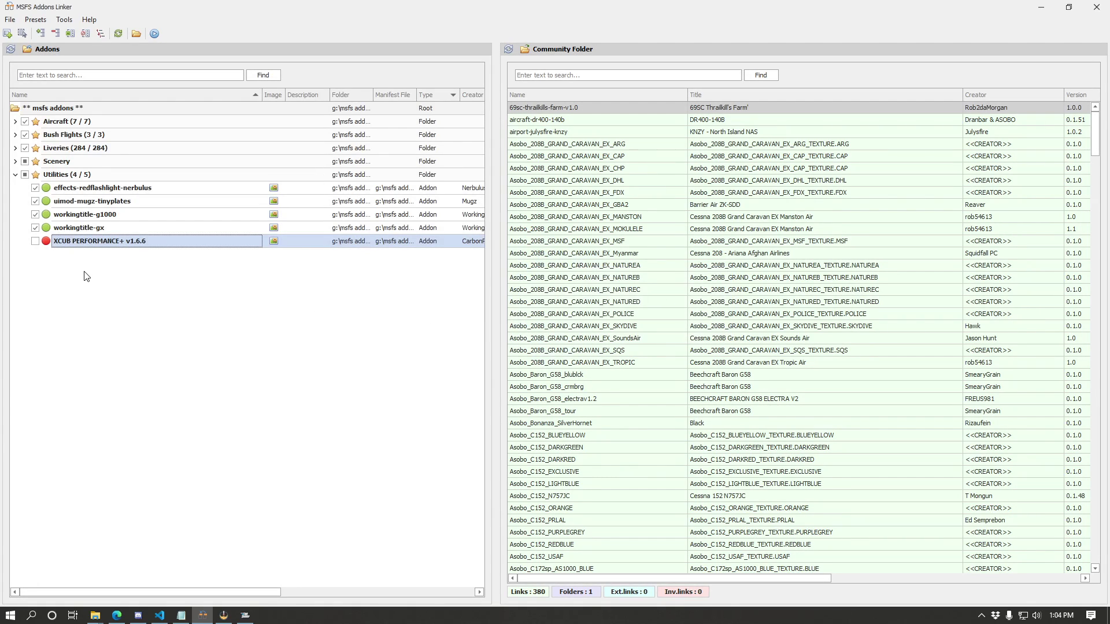
Apply the View only disabled addons quick filter, then reopen the list menu to enable them.
{"action": "right_click", "coordinate": [251, 324]}
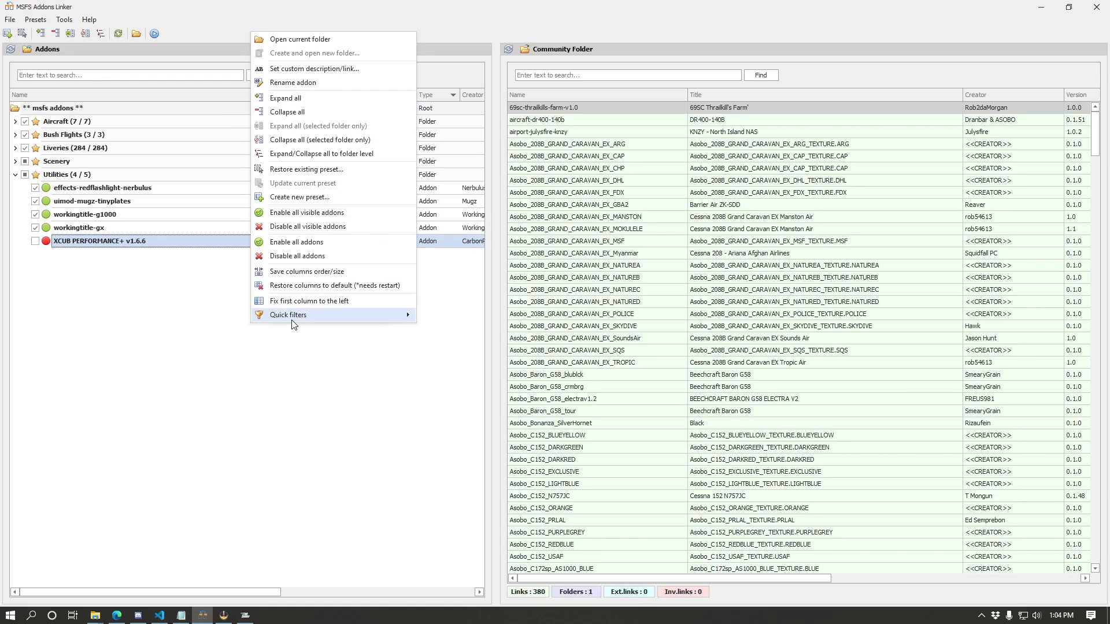
{"action": "mouse_move", "coordinate": [296, 319]}
{"action": "left_click", "coordinate": [457, 330]}
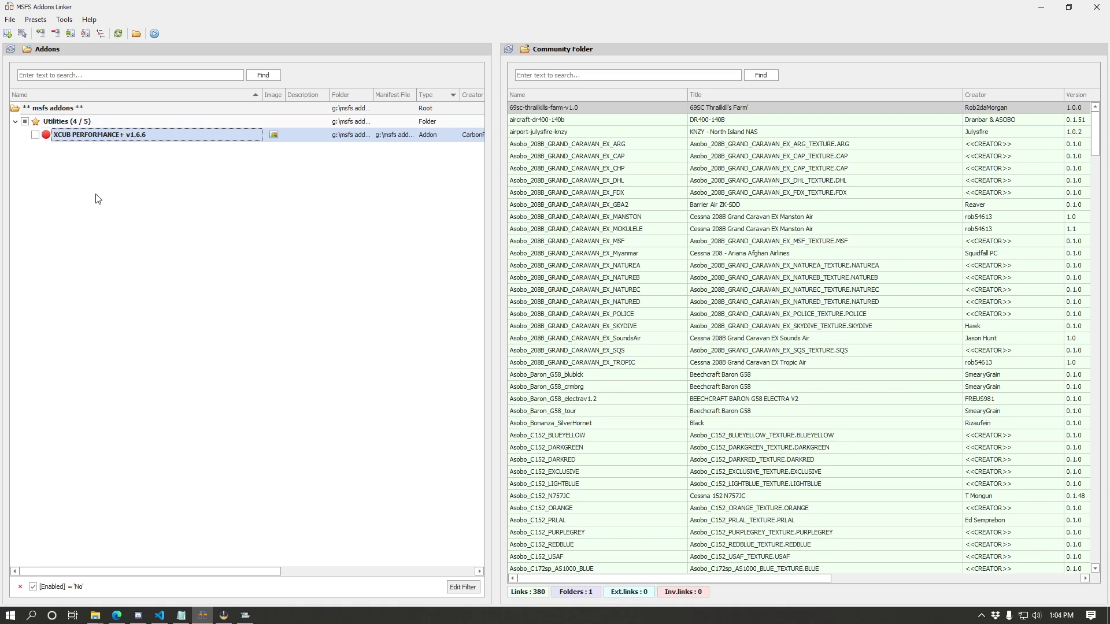
{"action": "right_click", "coordinate": [140, 189]}
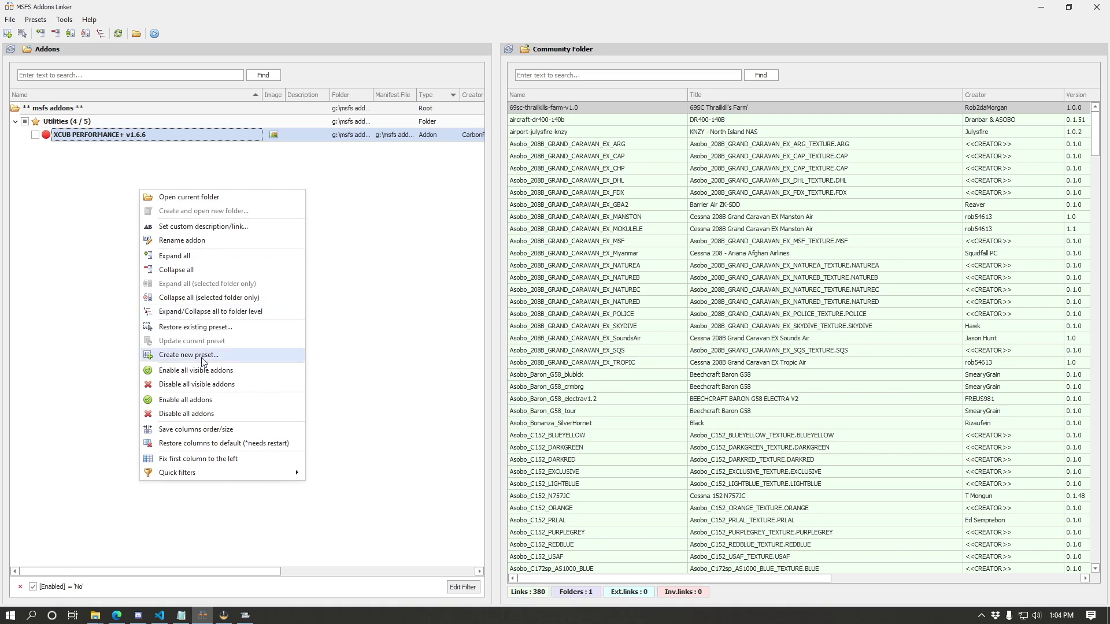
{"action": "left_click", "coordinate": [94, 218]}
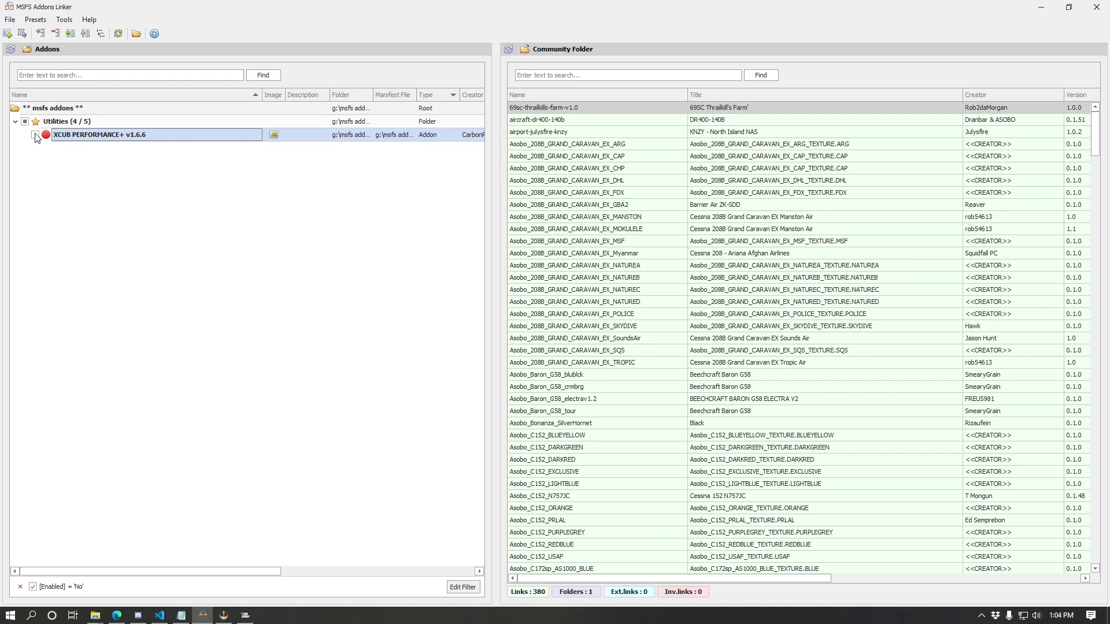
{"action": "right_click", "coordinate": [155, 199]}
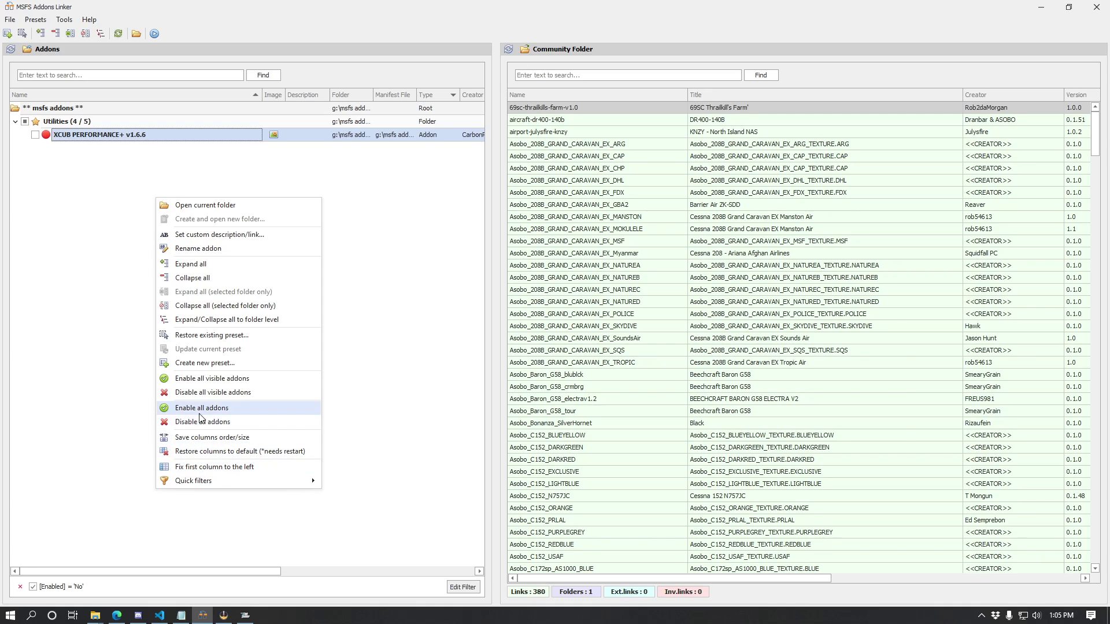
Enable all addons past the warning and clear the disabled-only filter, restoring 381 links.
{"action": "left_click", "coordinate": [35, 134]}
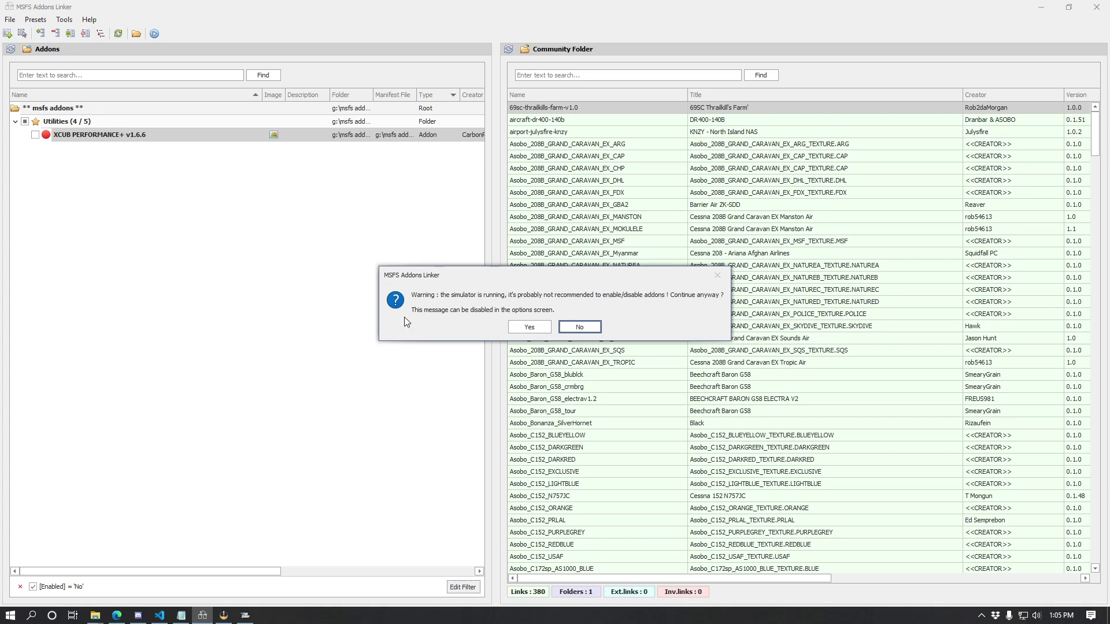
{"action": "left_click", "coordinate": [528, 327]}
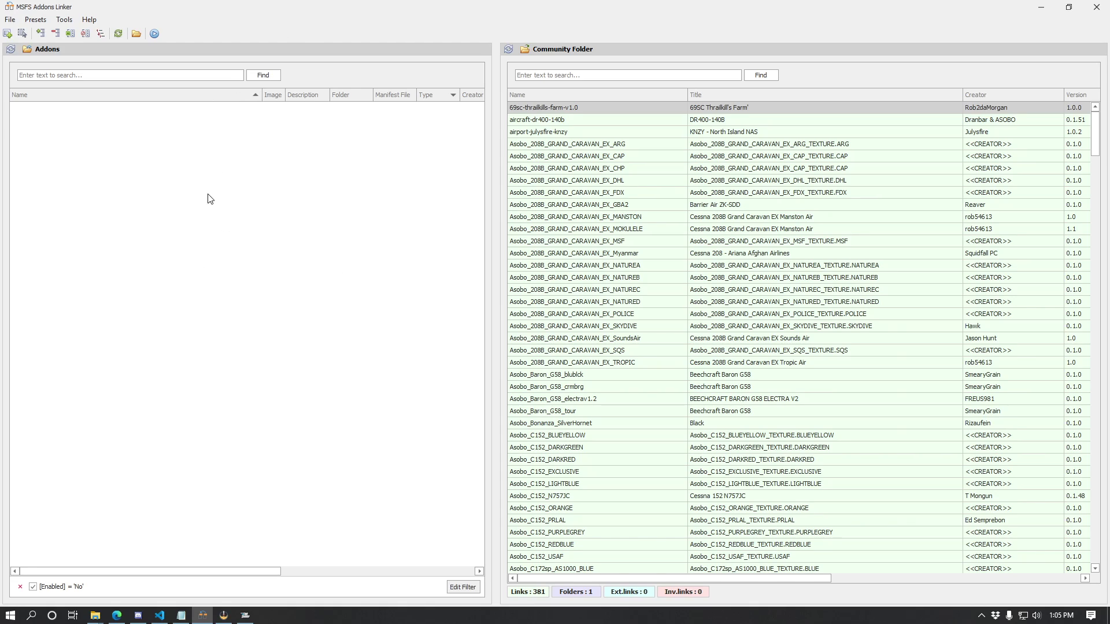
{"action": "right_click", "coordinate": [193, 171]}
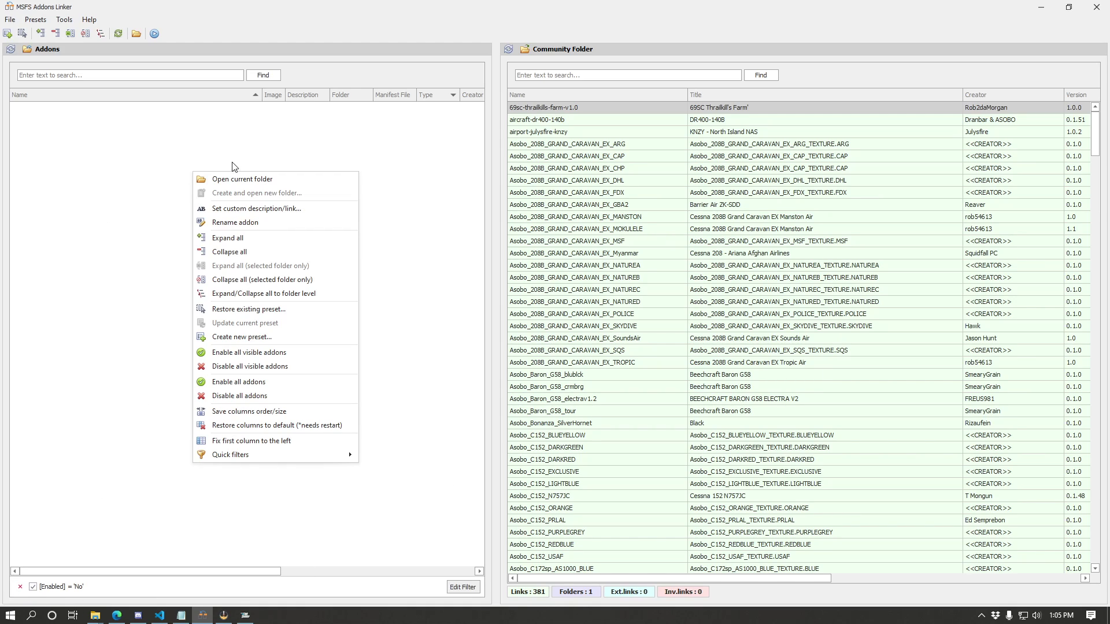
{"action": "left_click", "coordinate": [20, 588]}
{"action": "right_click", "coordinate": [156, 324]}
{"action": "left_click", "coordinate": [120, 320]}
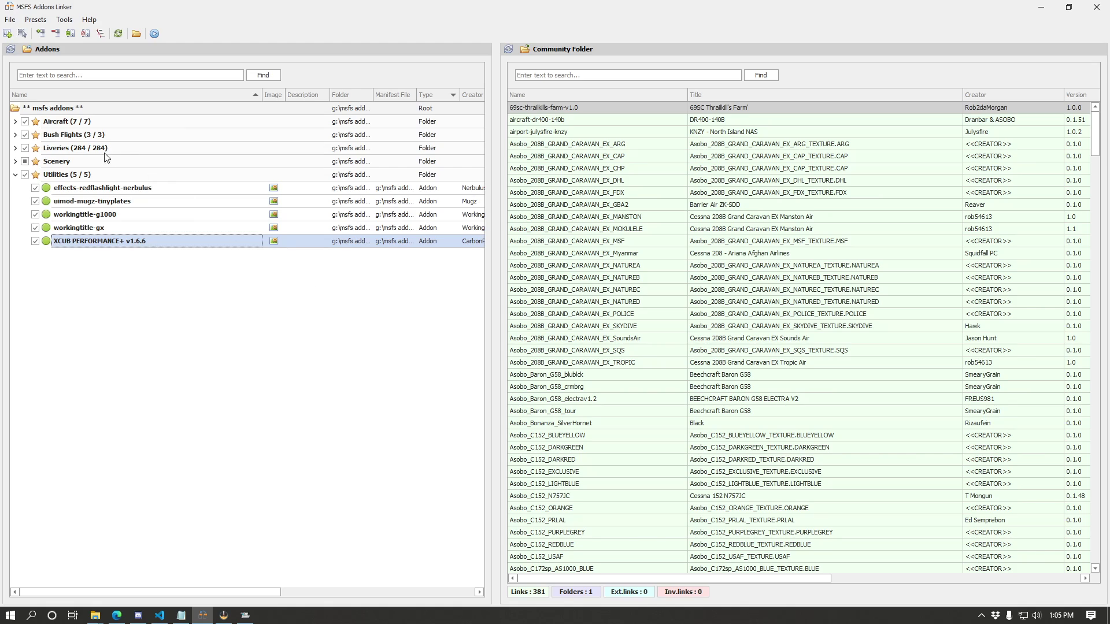
Build and apply a [Name] Contains xcub condition in the addon tree's Filter Editor.
{"action": "left_click", "coordinate": [15, 176]}
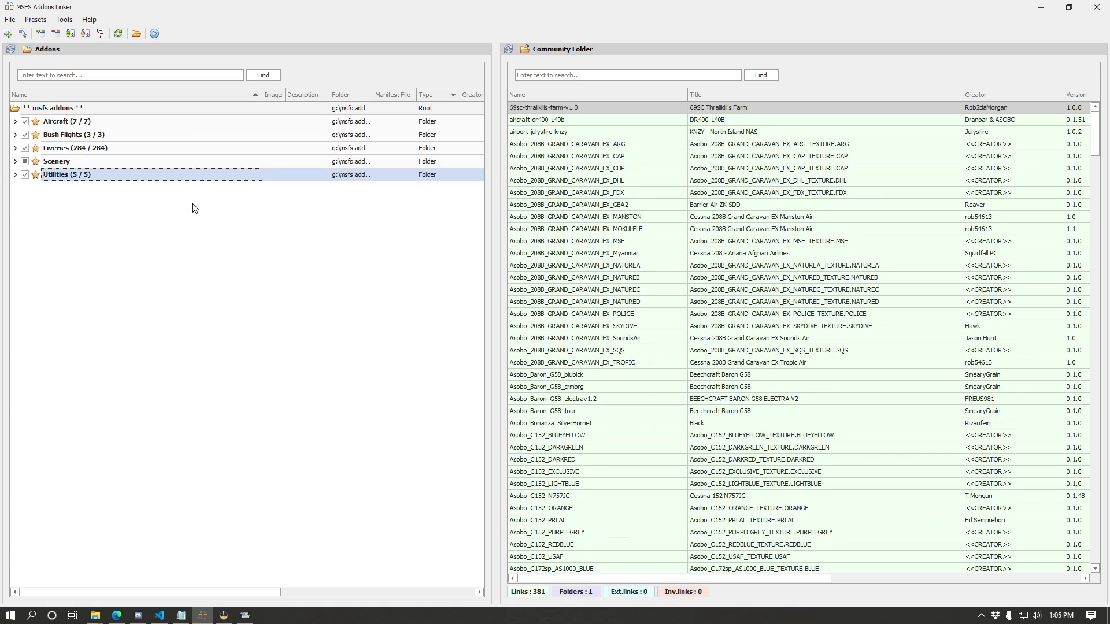
{"action": "left_click", "coordinate": [106, 123]}
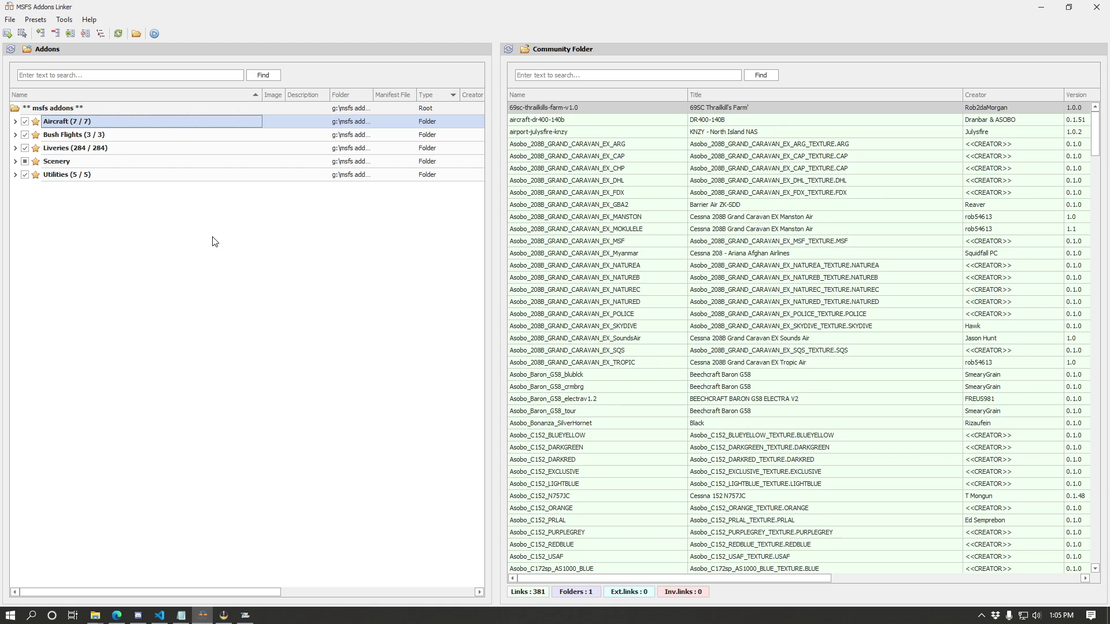
{"action": "right_click", "coordinate": [305, 96]}
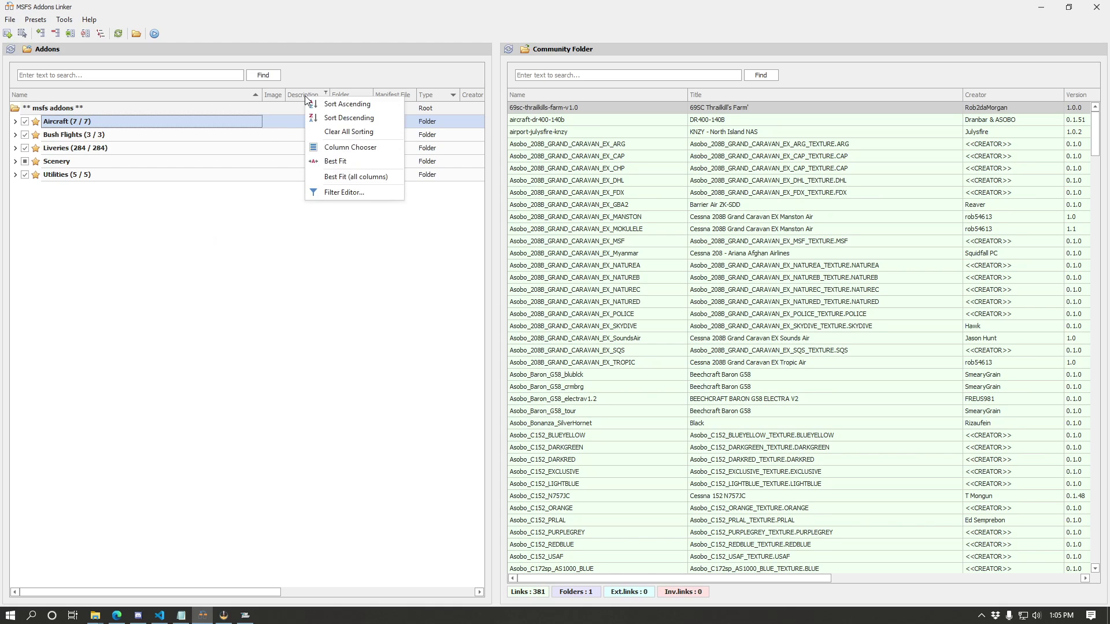
{"action": "left_click", "coordinate": [341, 192]}
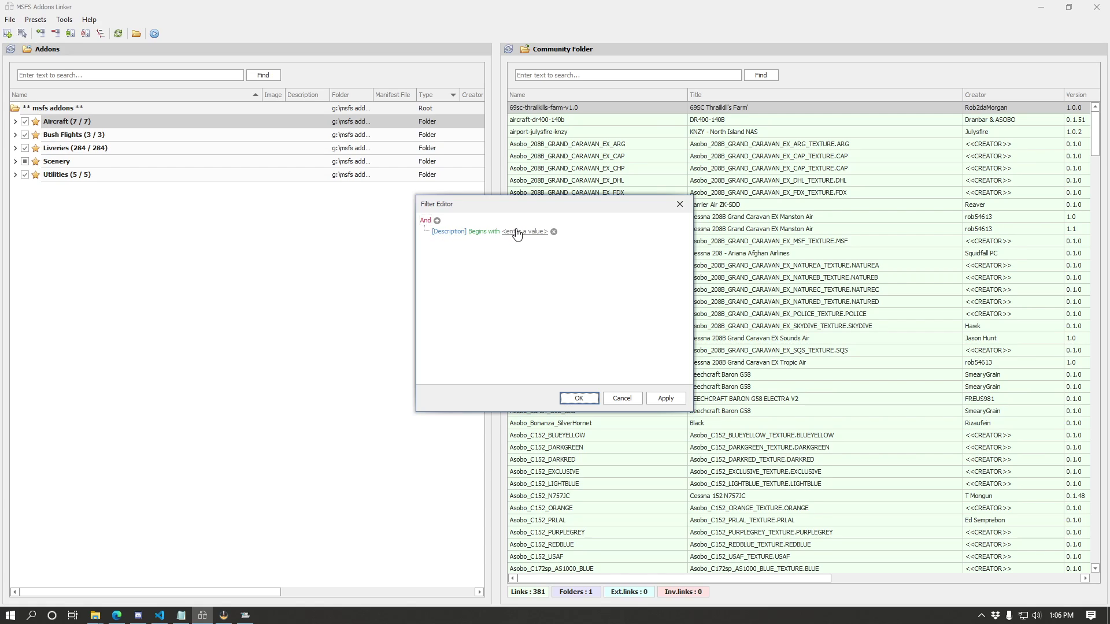
{"action": "left_click", "coordinate": [450, 232]}
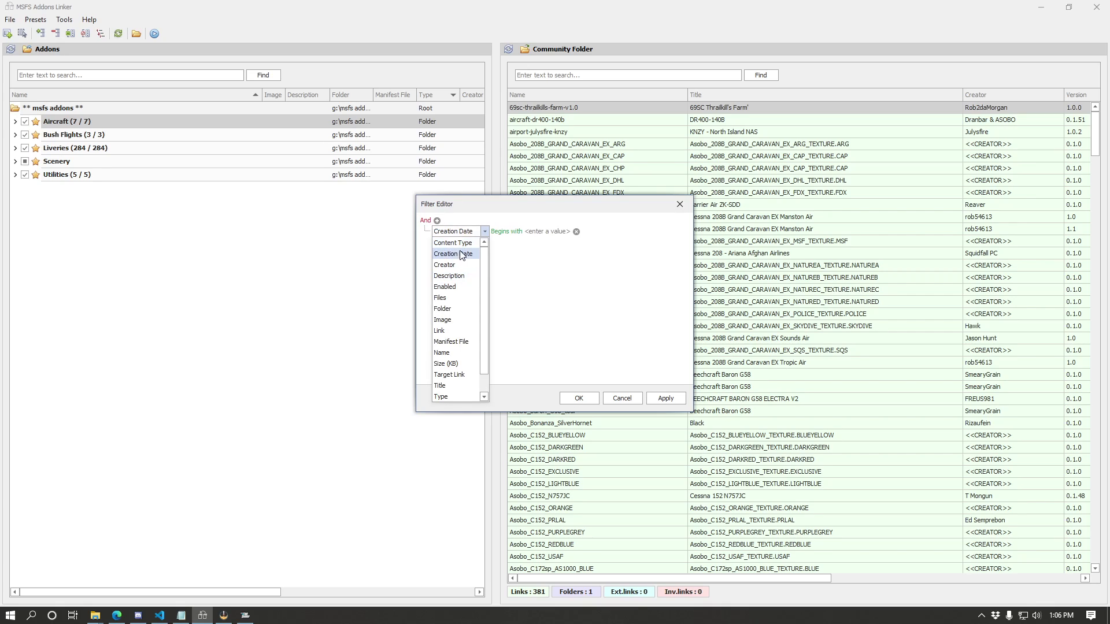
{"action": "left_click", "coordinate": [454, 352]}
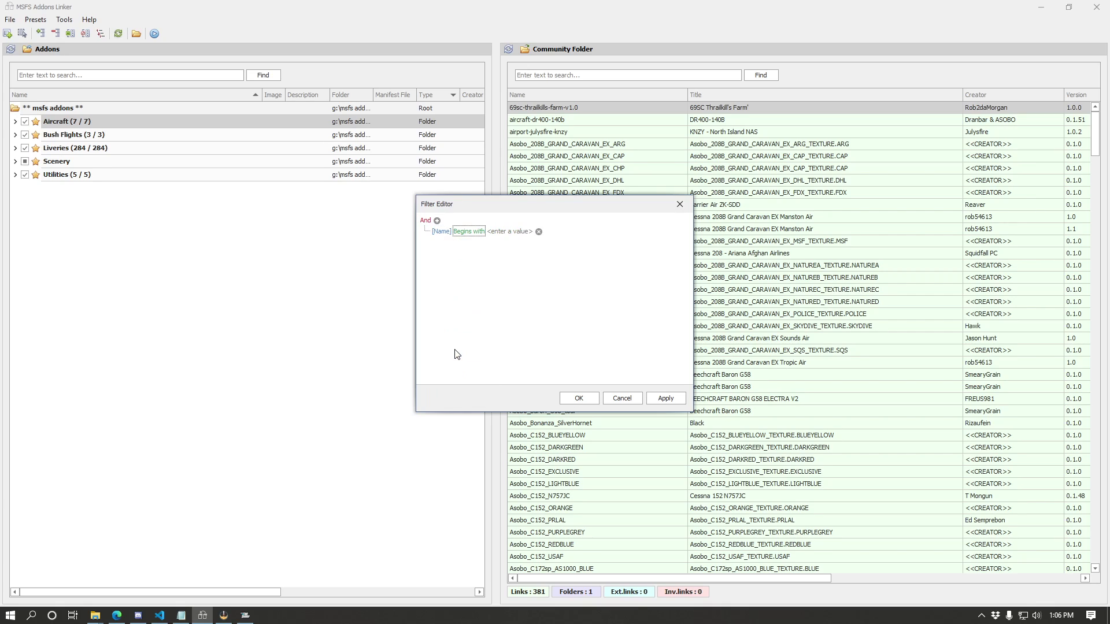
{"action": "left_click", "coordinate": [480, 232]}
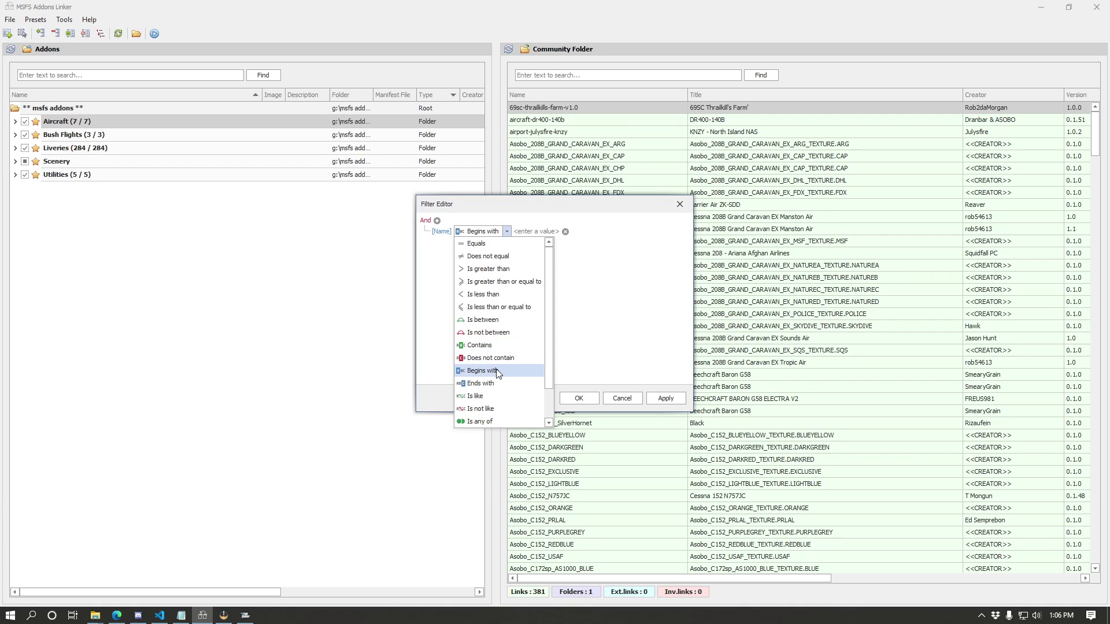
{"action": "left_click", "coordinate": [514, 347]}
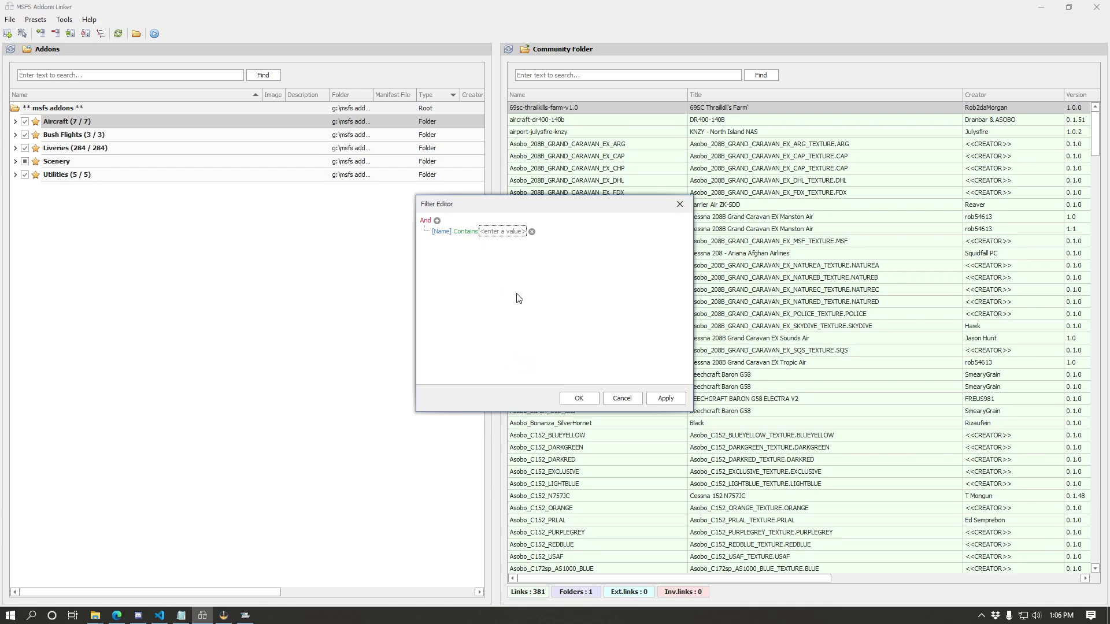
{"action": "left_click", "coordinate": [517, 233]}
{"action": "left_click", "coordinate": [659, 397]}
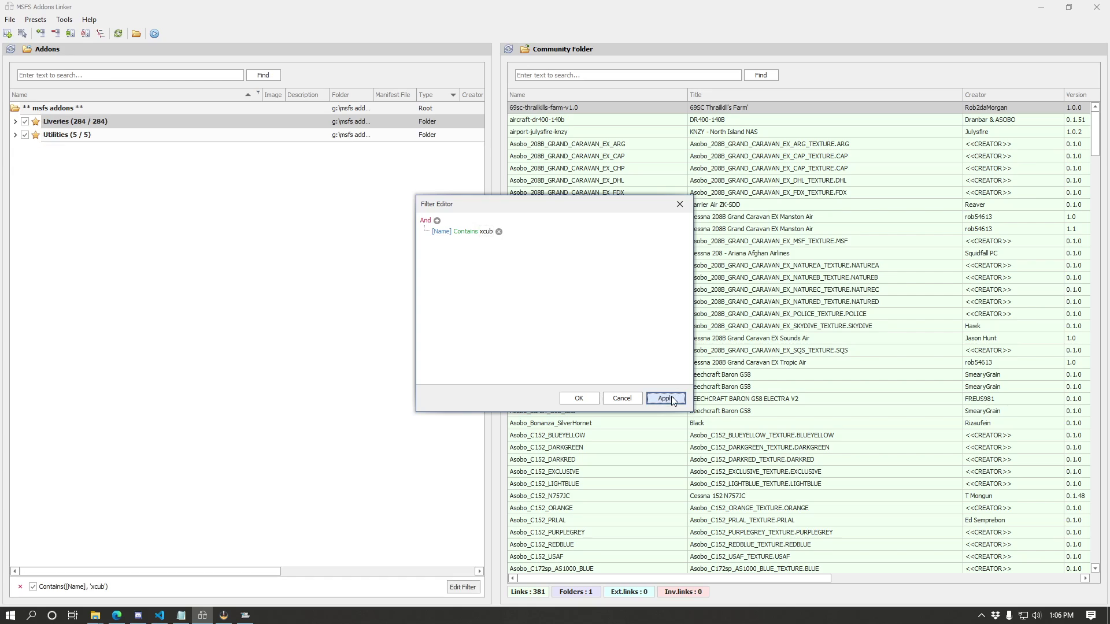
{"action": "left_click", "coordinate": [578, 398]}
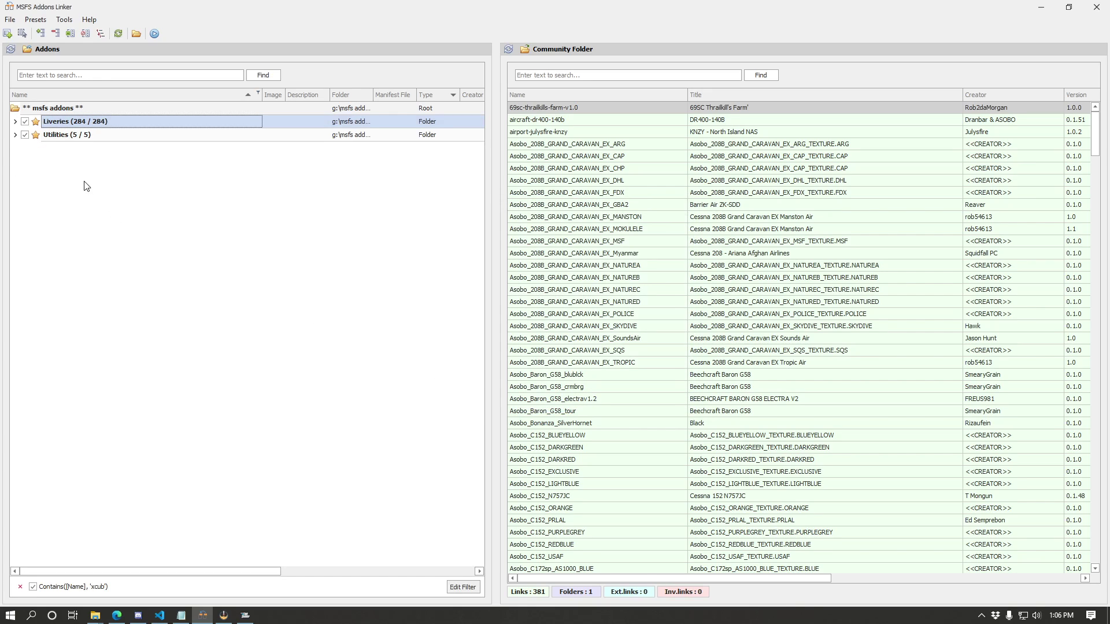
Expand and collapse Liveries and Utilities to check the XCub addons they contain.
{"action": "left_click", "coordinate": [15, 122]}
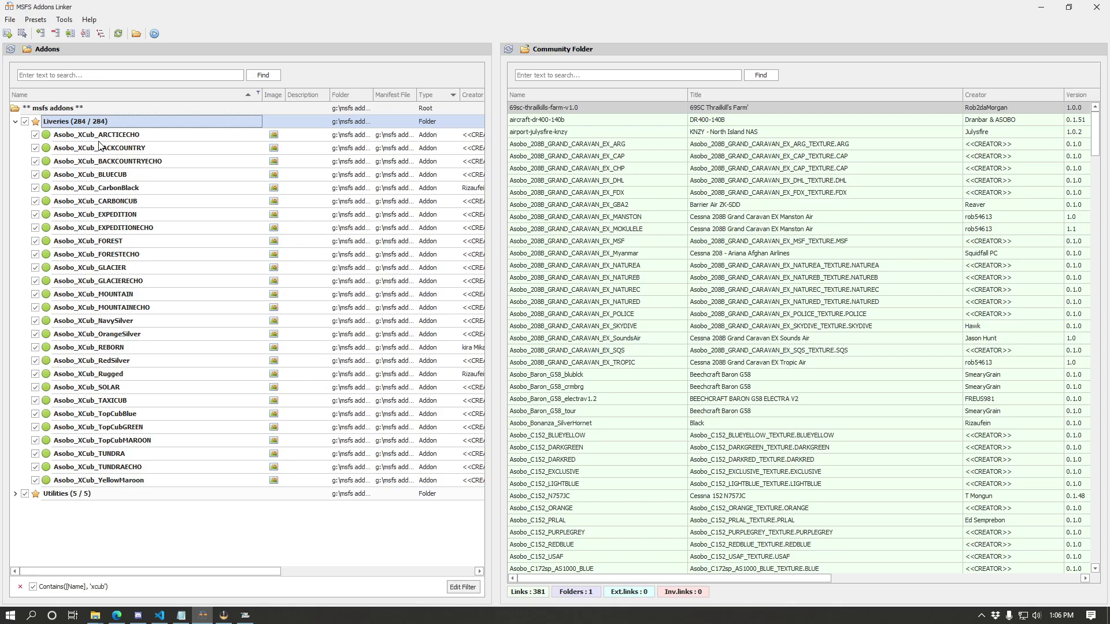
{"action": "left_click", "coordinate": [16, 122]}
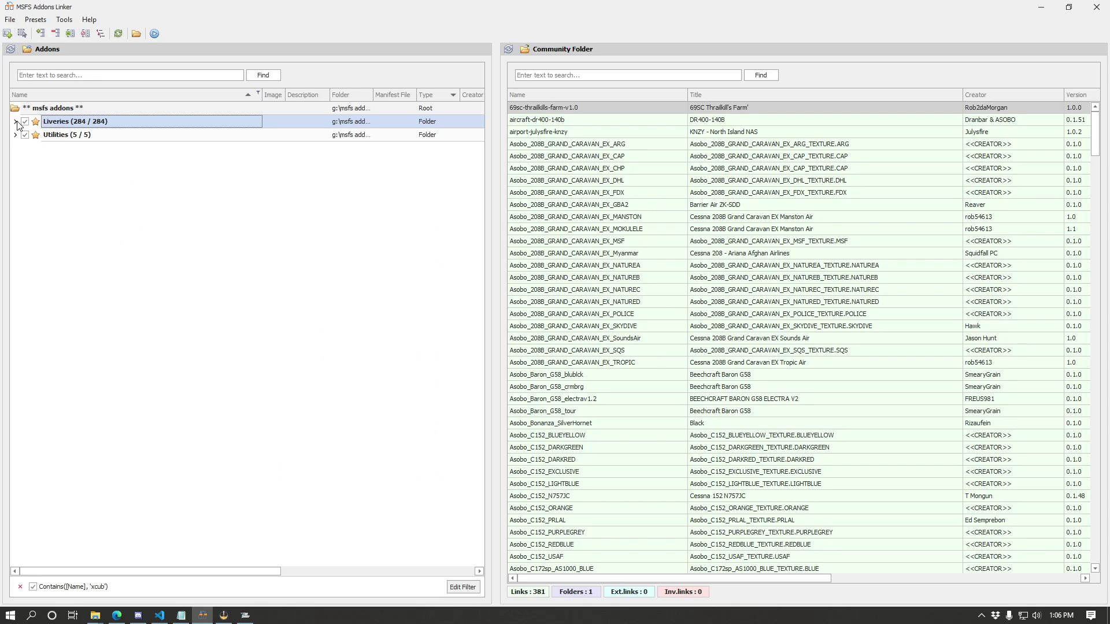
{"action": "left_click", "coordinate": [16, 134]}
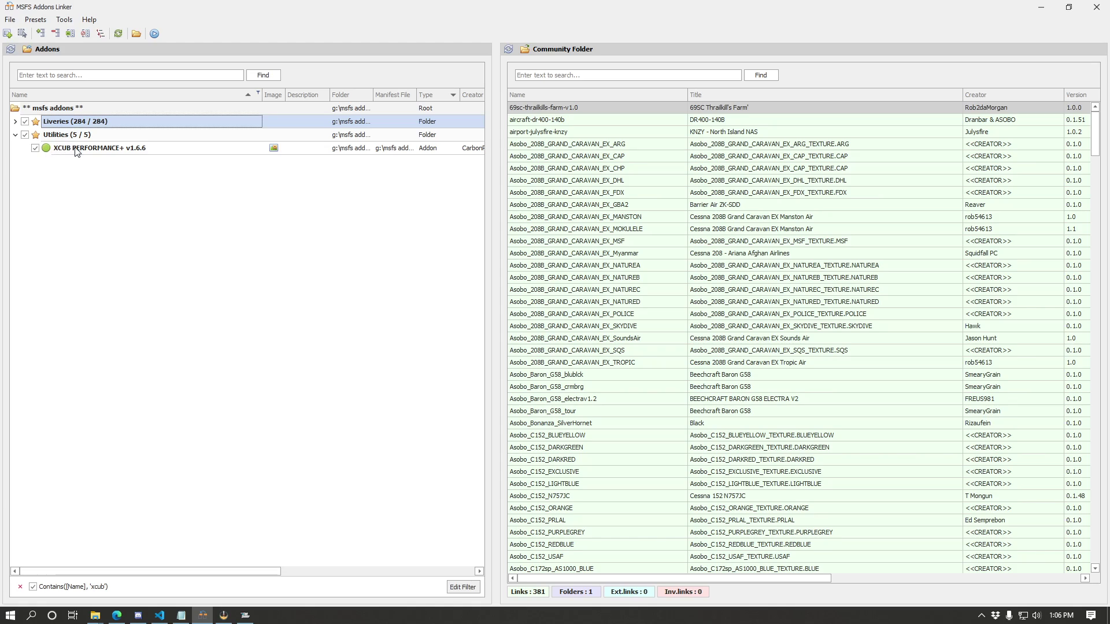
{"action": "left_click", "coordinate": [16, 136]}
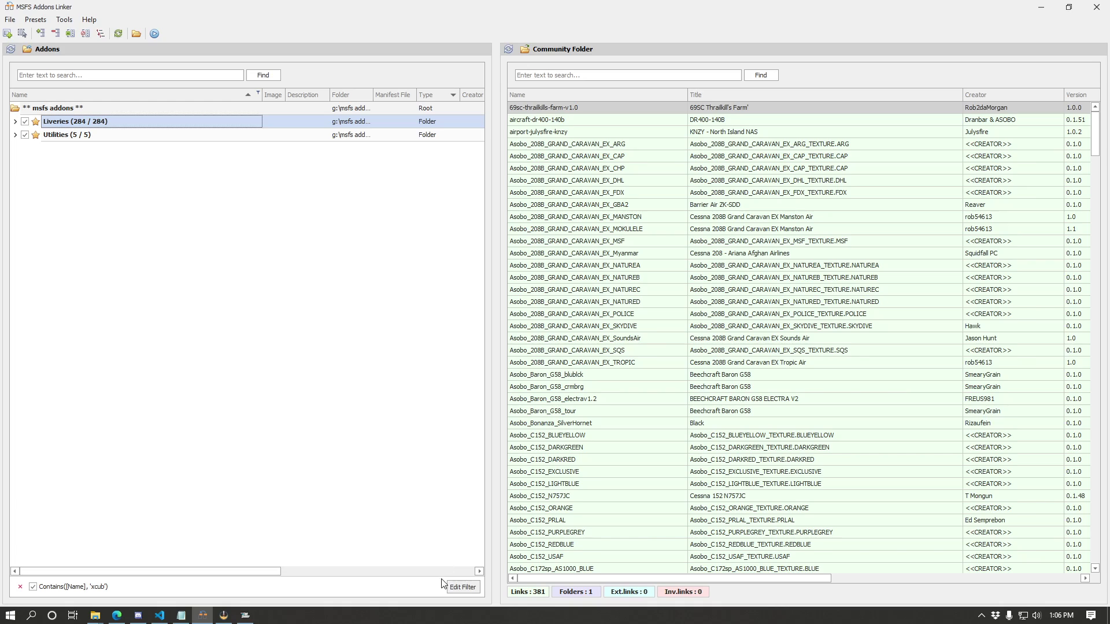
Review the xcub filter in the Filter Editor unchanged, and toggle it off and back on.
{"action": "left_click", "coordinate": [463, 587]}
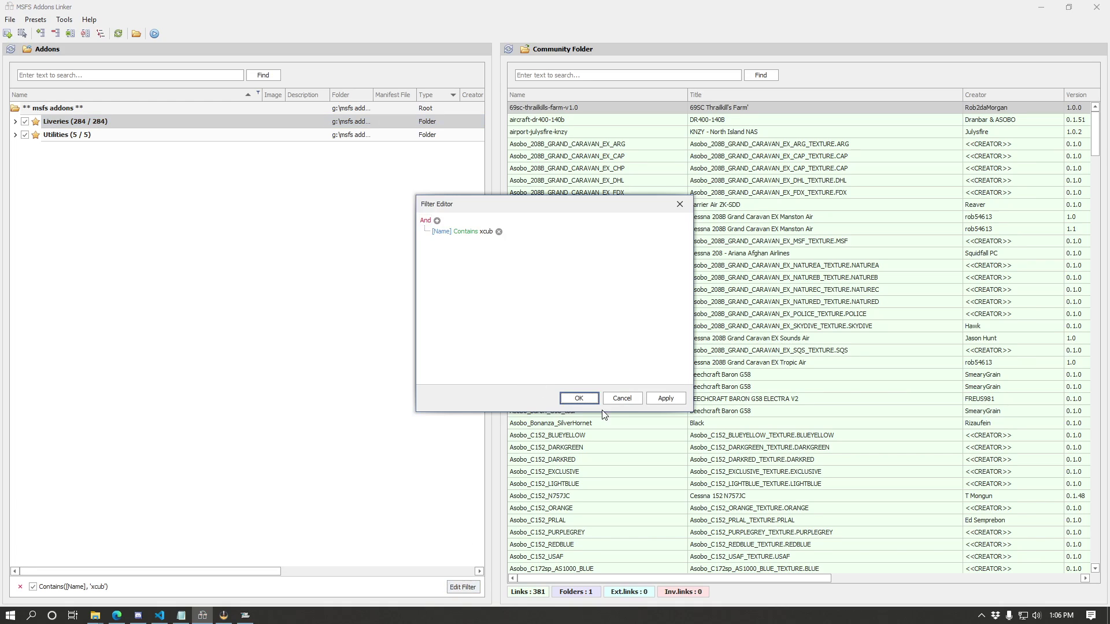
{"action": "left_click", "coordinate": [622, 399]}
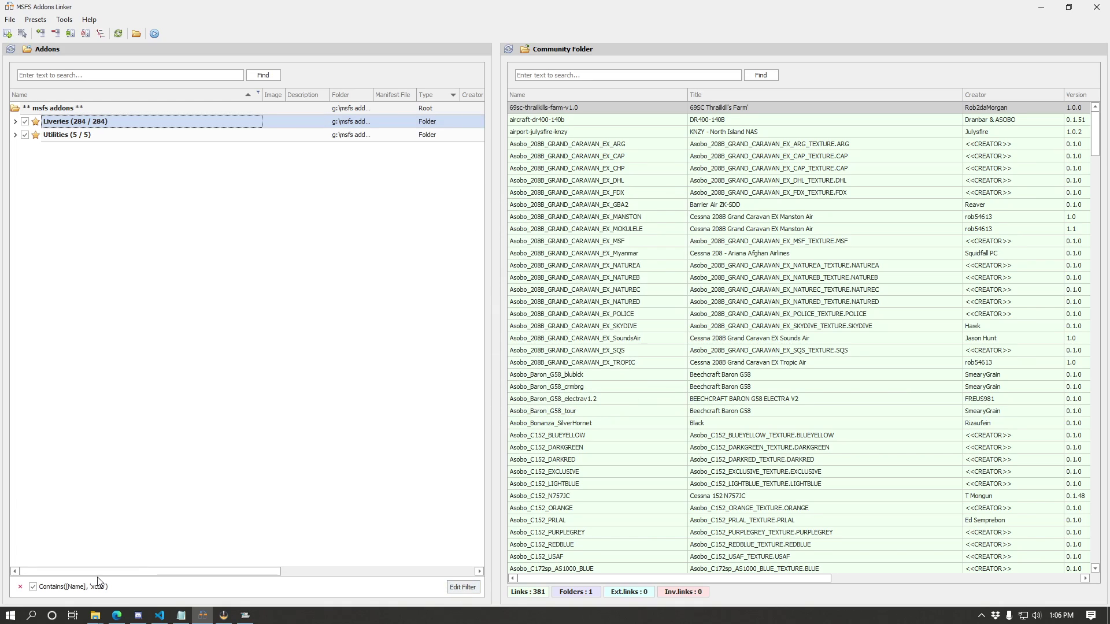
{"action": "left_click", "coordinate": [32, 586]}
{"action": "left_click", "coordinate": [32, 586]}
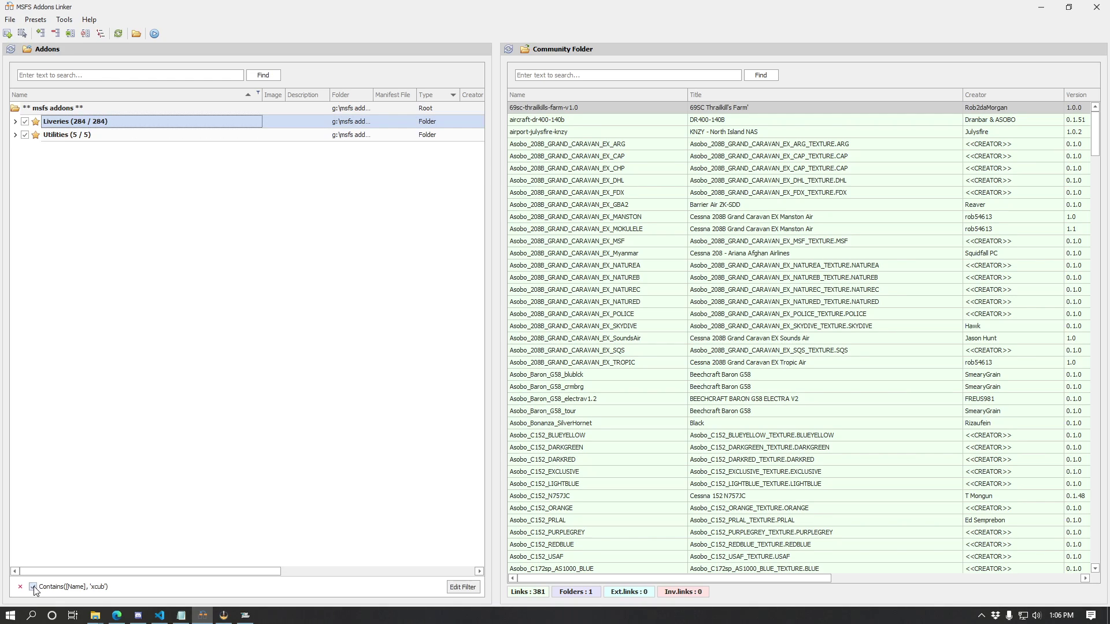
Clear the xcub filter so all five addon folders show again.
{"action": "left_click", "coordinate": [20, 586]}
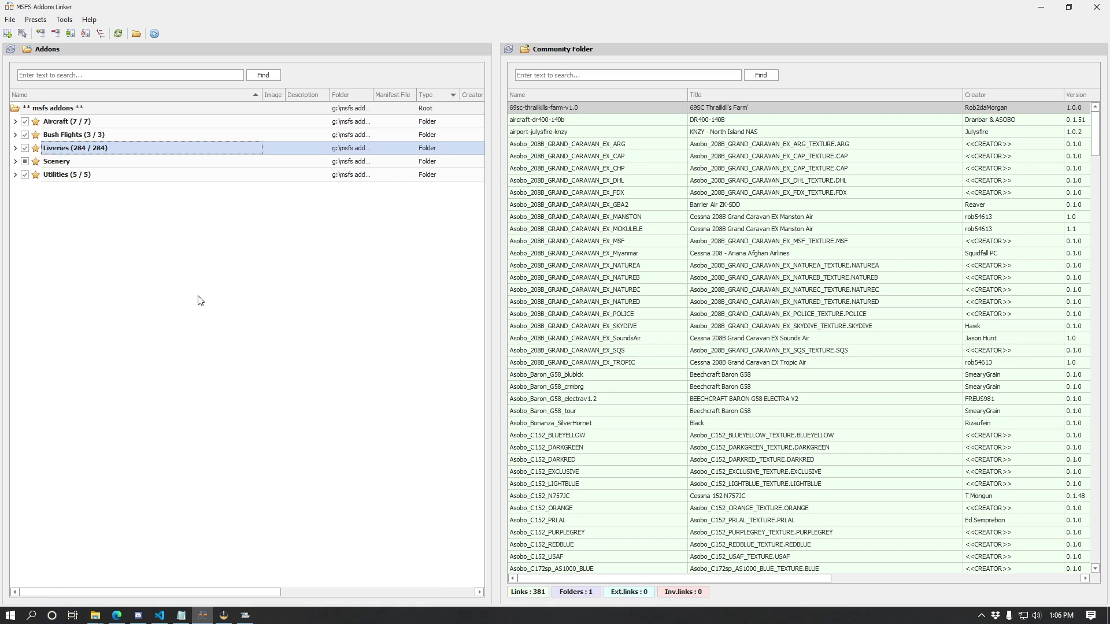
{"action": "right_click", "coordinate": [214, 303]}
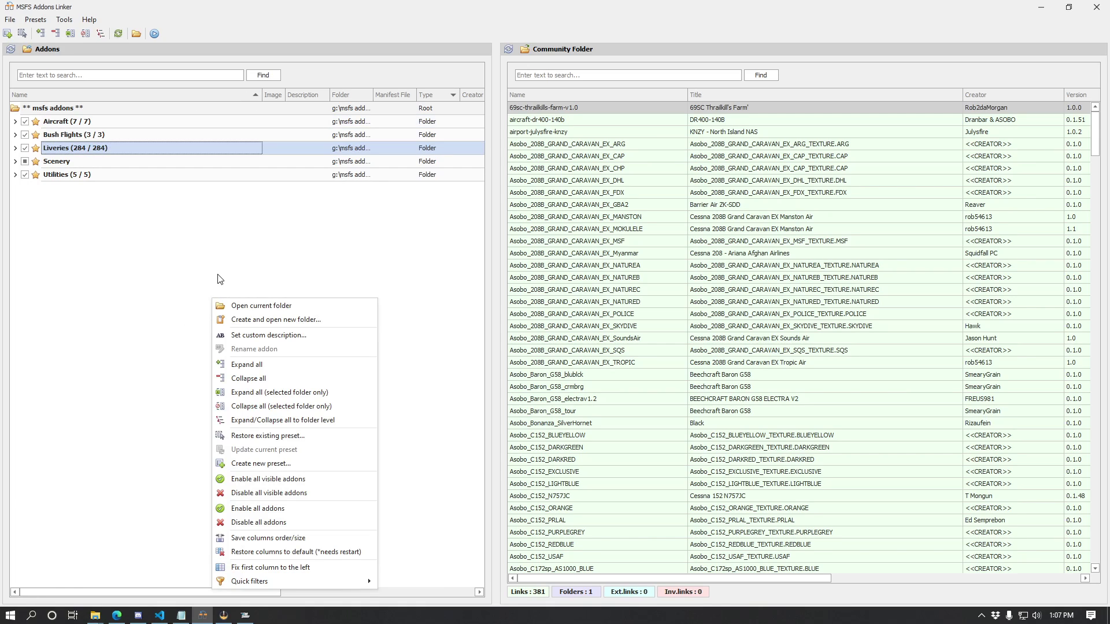
{"action": "left_click", "coordinate": [238, 270]}
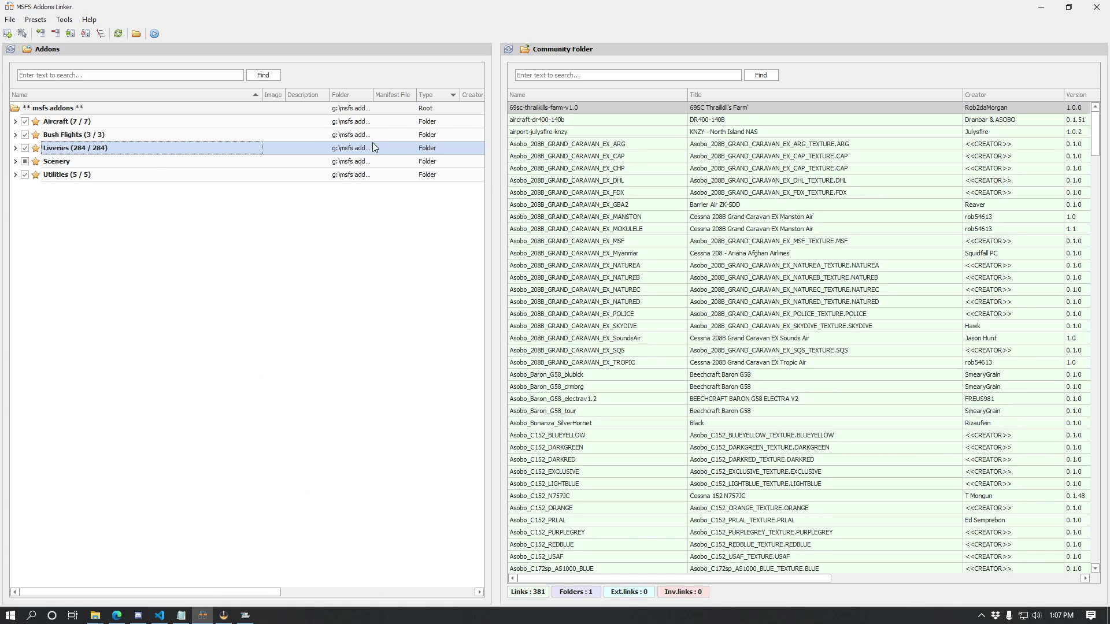
Open the Column Chooser from the Manifest File column header's menu in the addon tree.
{"action": "right_click", "coordinate": [440, 94]}
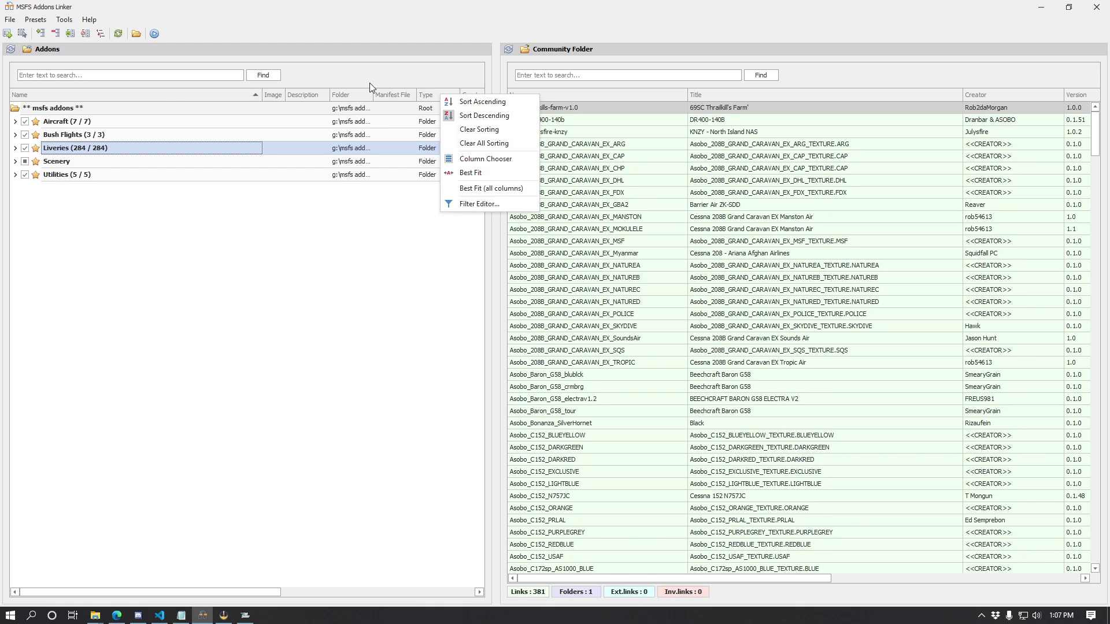
{"action": "right_click", "coordinate": [603, 96]}
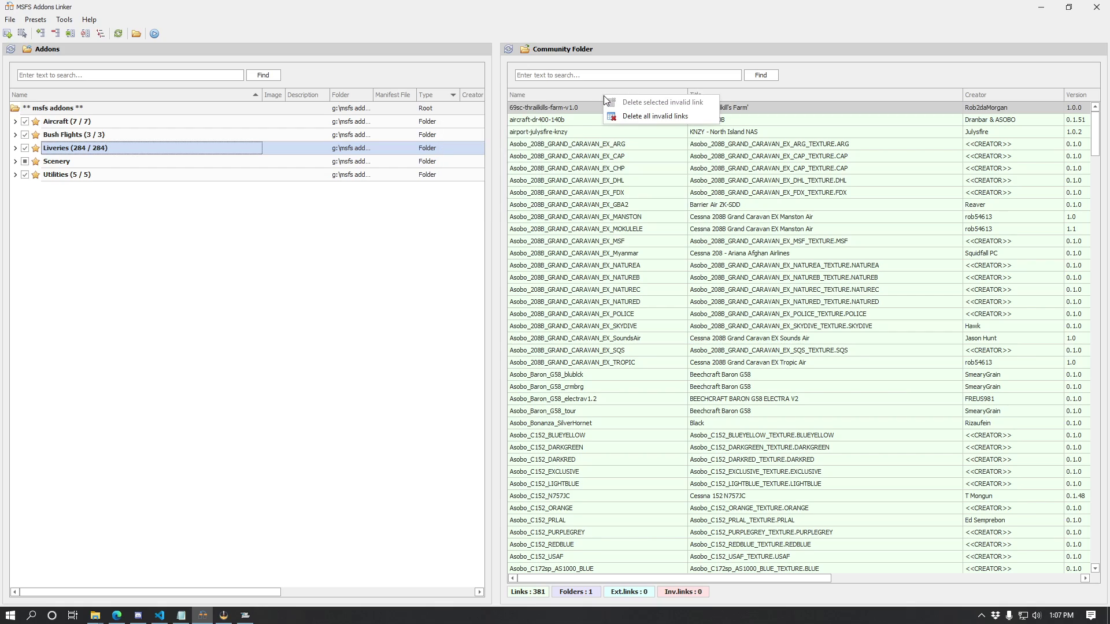
{"action": "right_click", "coordinate": [559, 93]}
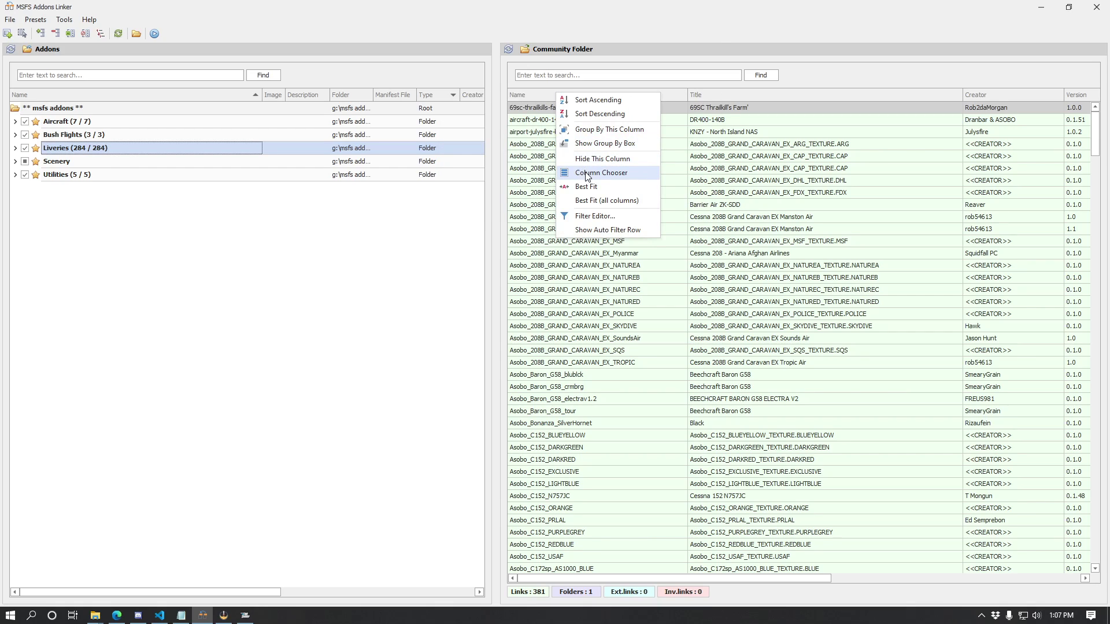
{"action": "left_click", "coordinate": [518, 192]}
{"action": "right_click", "coordinate": [390, 95]}
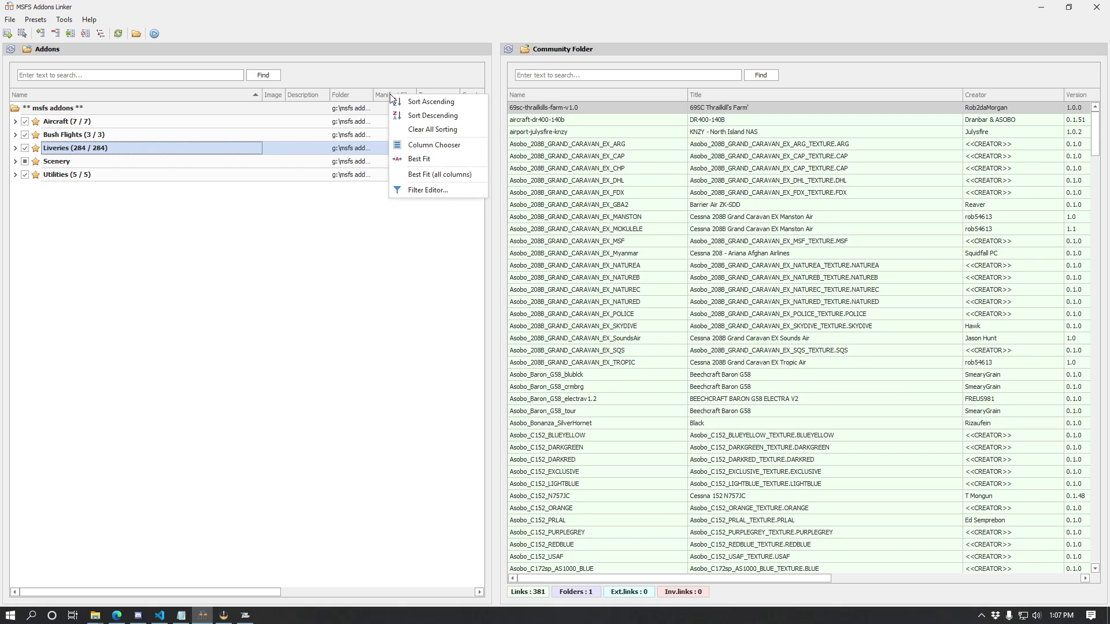
{"action": "right_click", "coordinate": [597, 94]}
{"action": "left_click", "coordinate": [362, 230]}
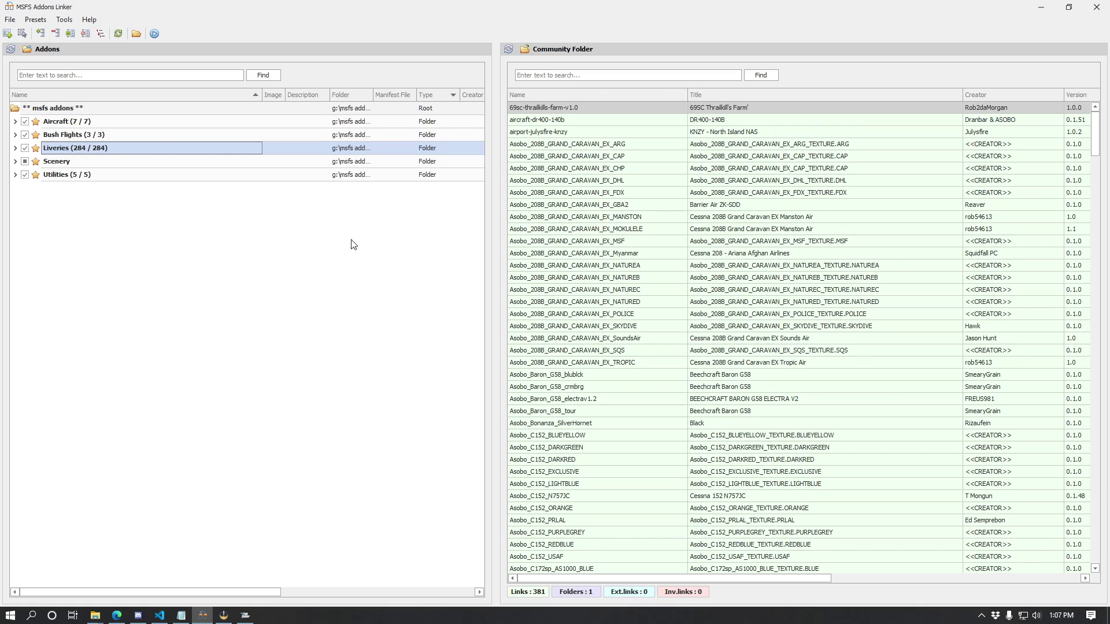
{"action": "right_click", "coordinate": [356, 95]}
{"action": "left_click", "coordinate": [360, 260]}
{"action": "right_click", "coordinate": [398, 96]}
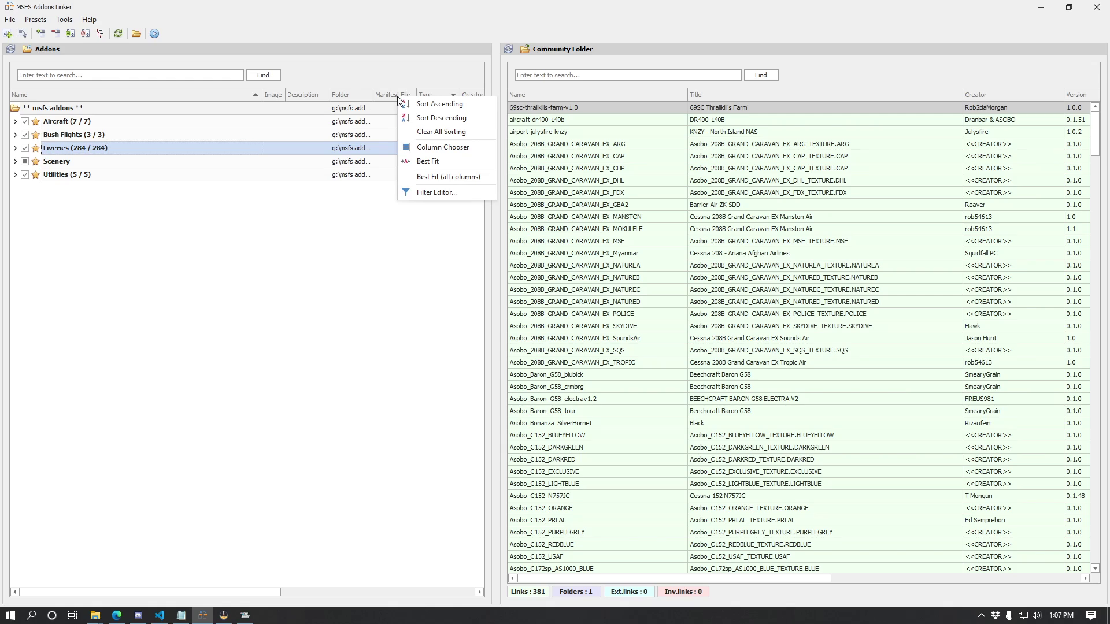
{"action": "left_click", "coordinate": [428, 148]}
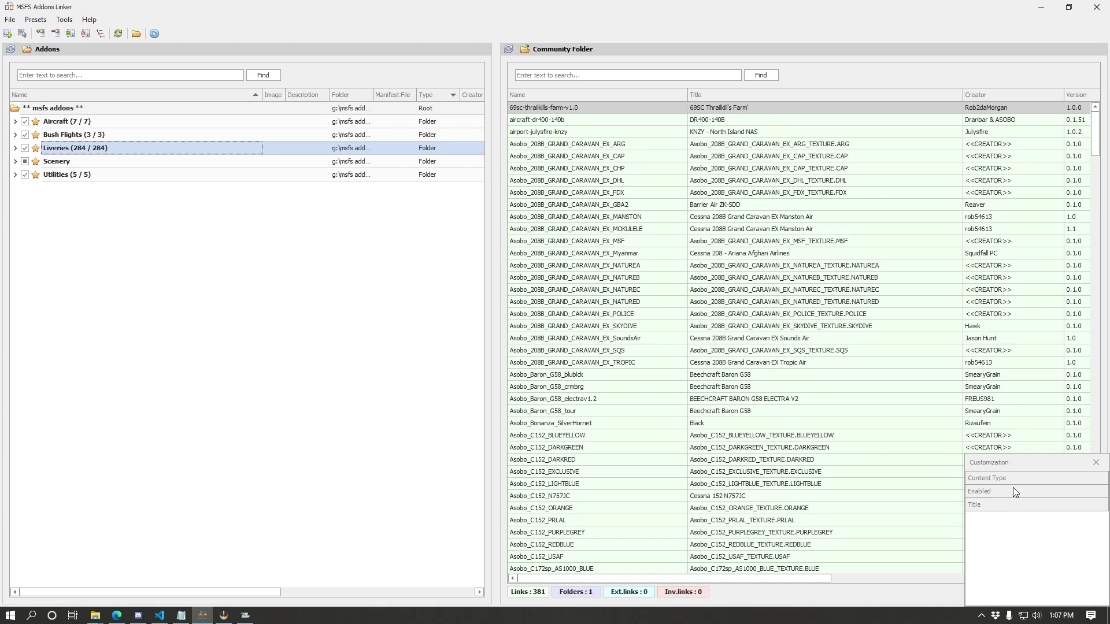
Hide the Enabled, Files, Creation Date, Size (KB), Link, Target Link, Creator and Version columns, then expand Bush Flights.
{"action": "left_click_drag", "start_coordinate": [989, 492], "coordinate": [456, 592]}
{"action": "right_click", "coordinate": [468, 100]}
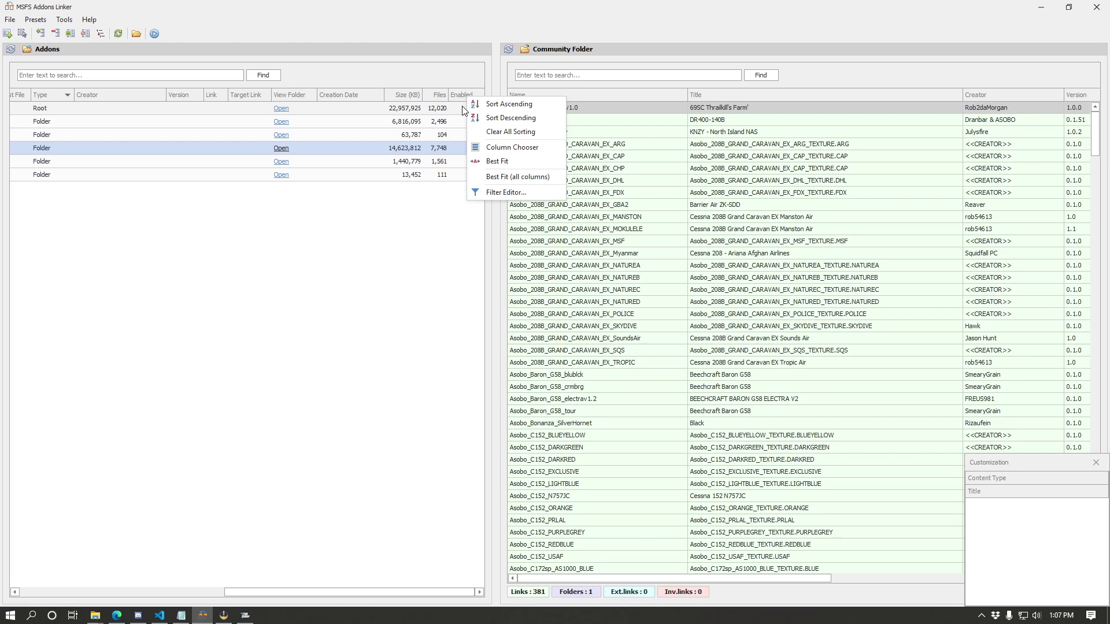
{"action": "left_click", "coordinate": [418, 215]}
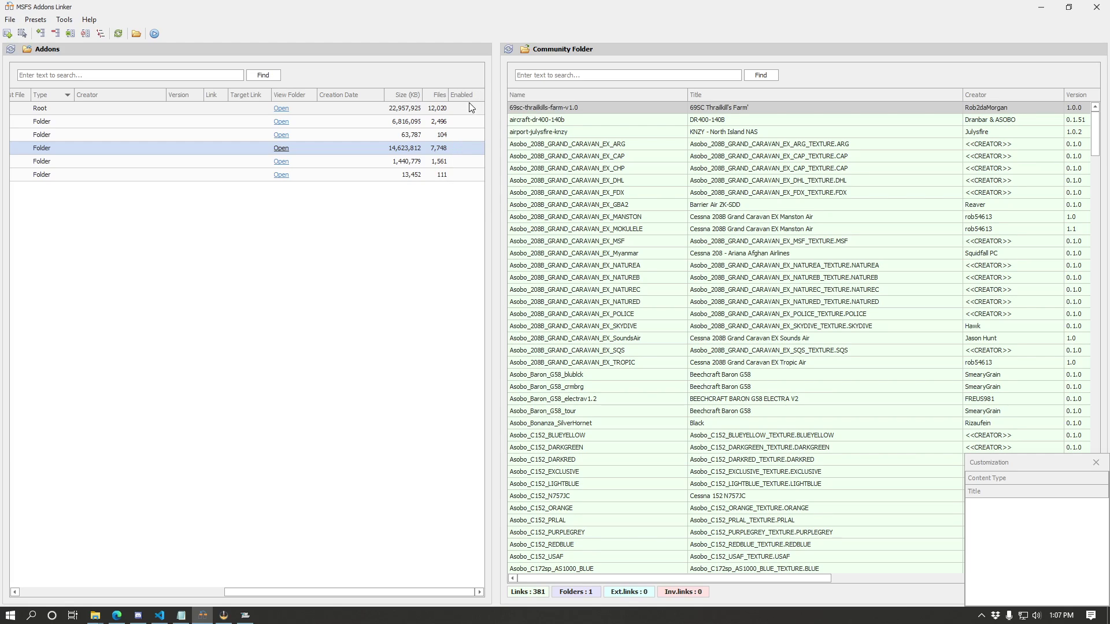
{"action": "left_click_drag", "start_coordinate": [464, 96], "coordinate": [1020, 546]}
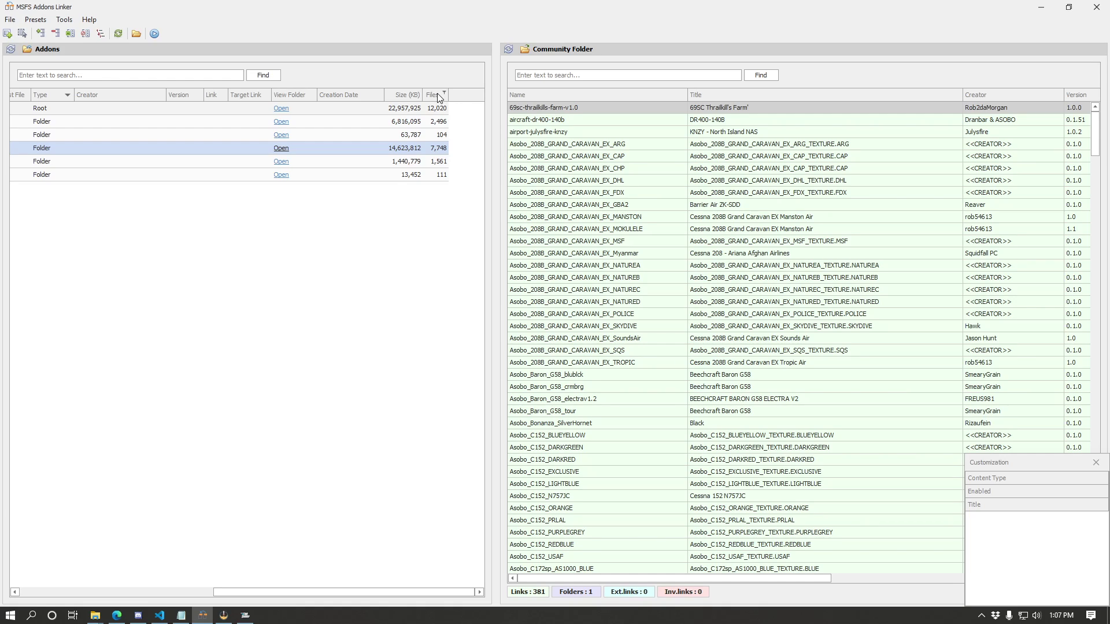
{"action": "left_click_drag", "start_coordinate": [436, 92], "coordinate": [1022, 541]}
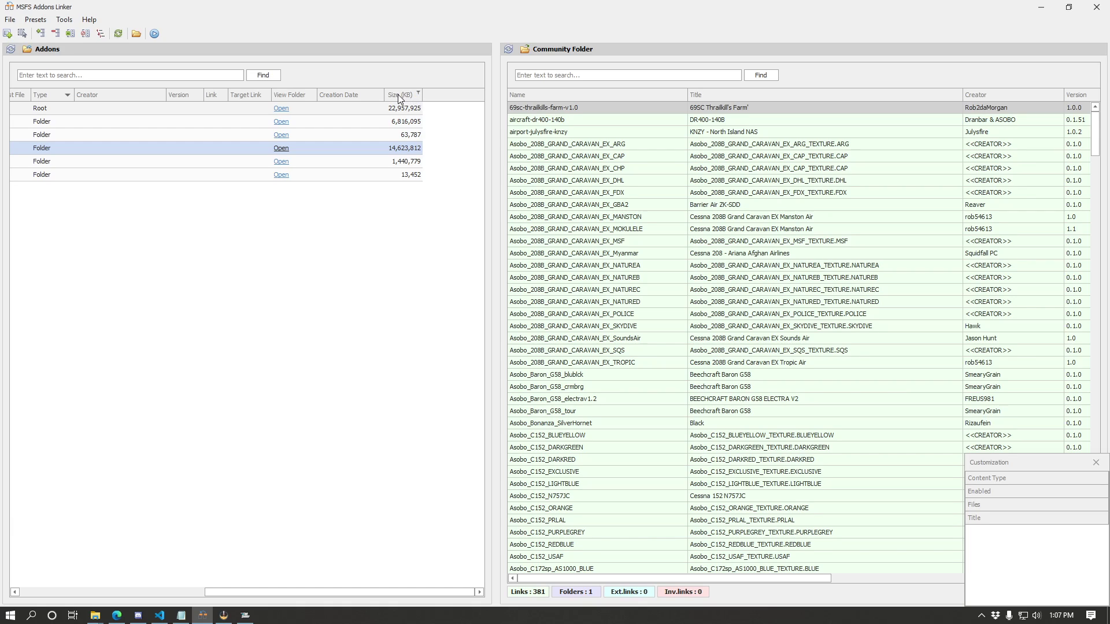
{"action": "left_click_drag", "start_coordinate": [348, 99], "coordinate": [1012, 547]}
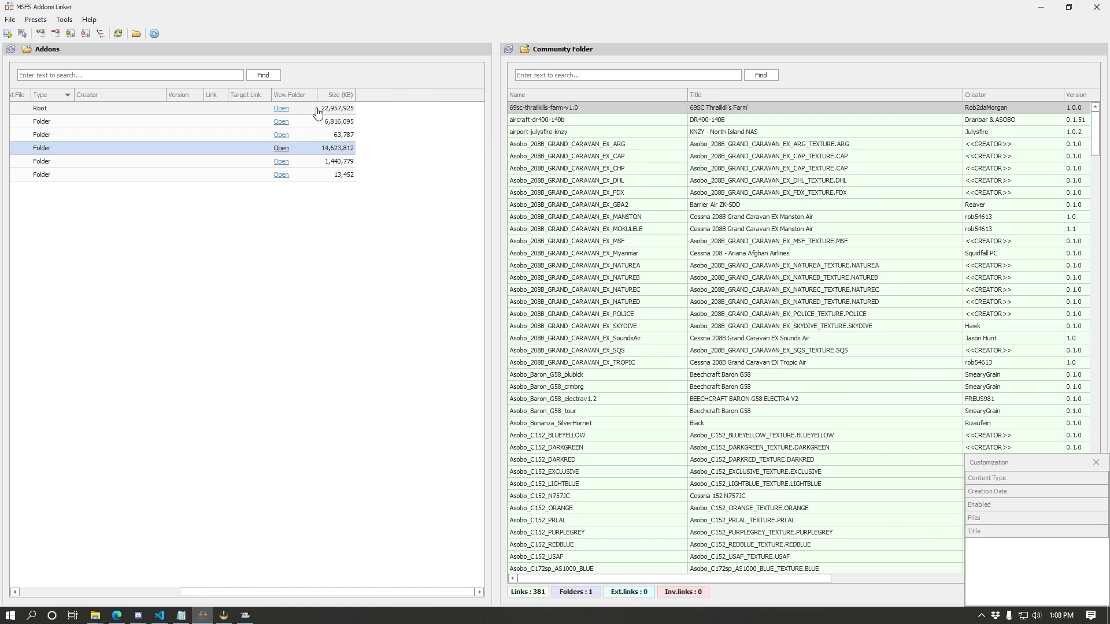
{"action": "left_click_drag", "start_coordinate": [336, 95], "coordinate": [997, 553]}
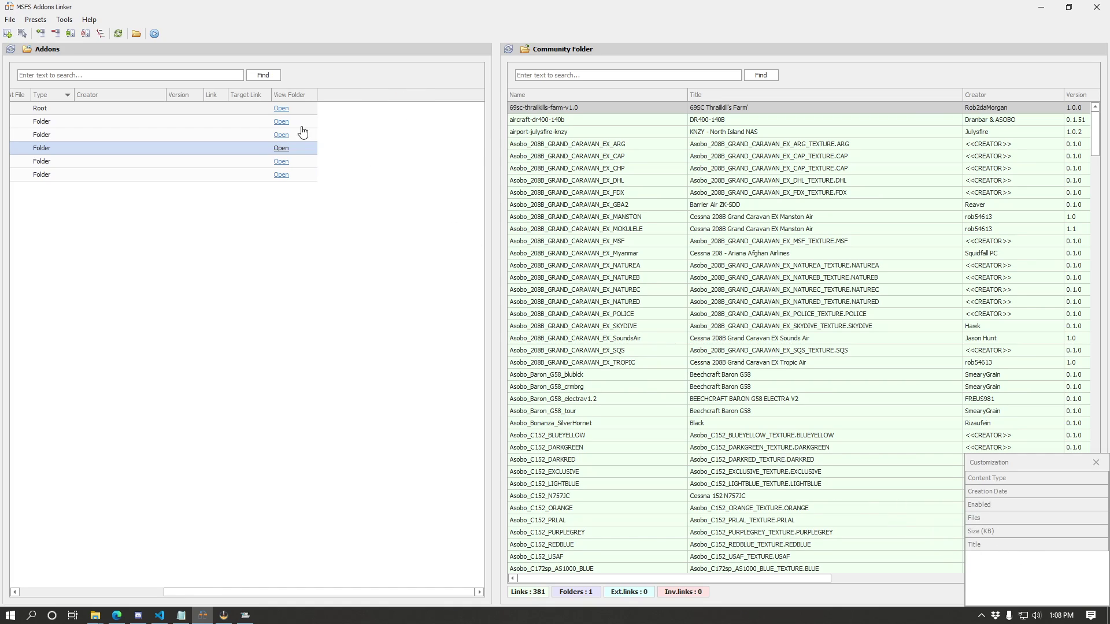
{"action": "left_click_drag", "start_coordinate": [220, 100], "coordinate": [1004, 548]}
{"action": "left_click_drag", "start_coordinate": [232, 97], "coordinate": [1014, 577]}
{"action": "left_click_drag", "start_coordinate": [129, 97], "coordinate": [953, 517]}
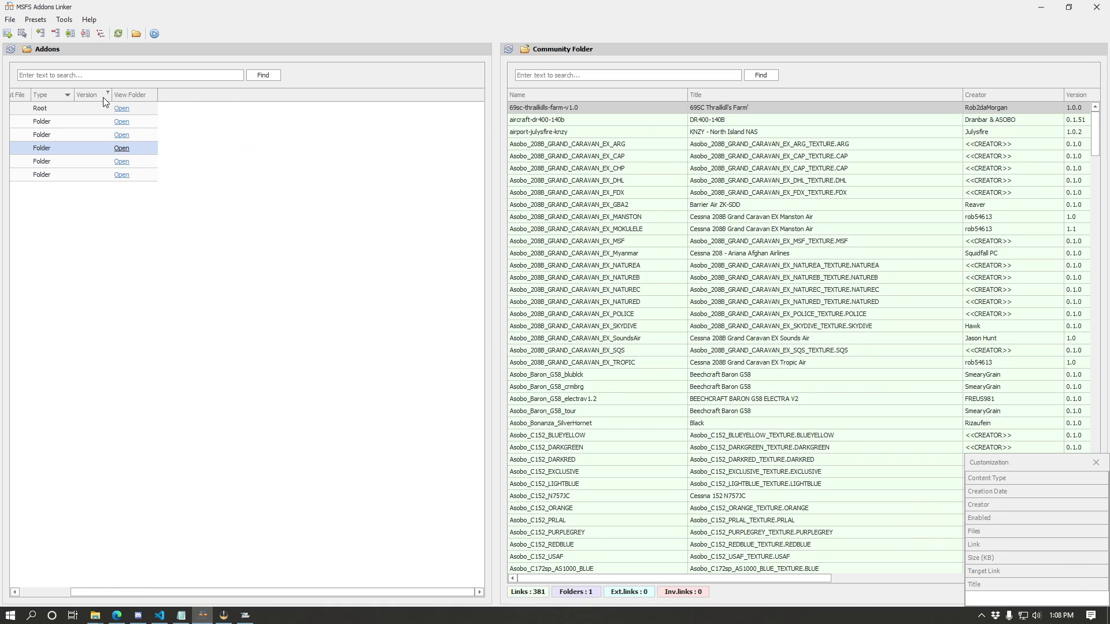
{"action": "left_click_drag", "start_coordinate": [101, 123], "coordinate": [1013, 573]}
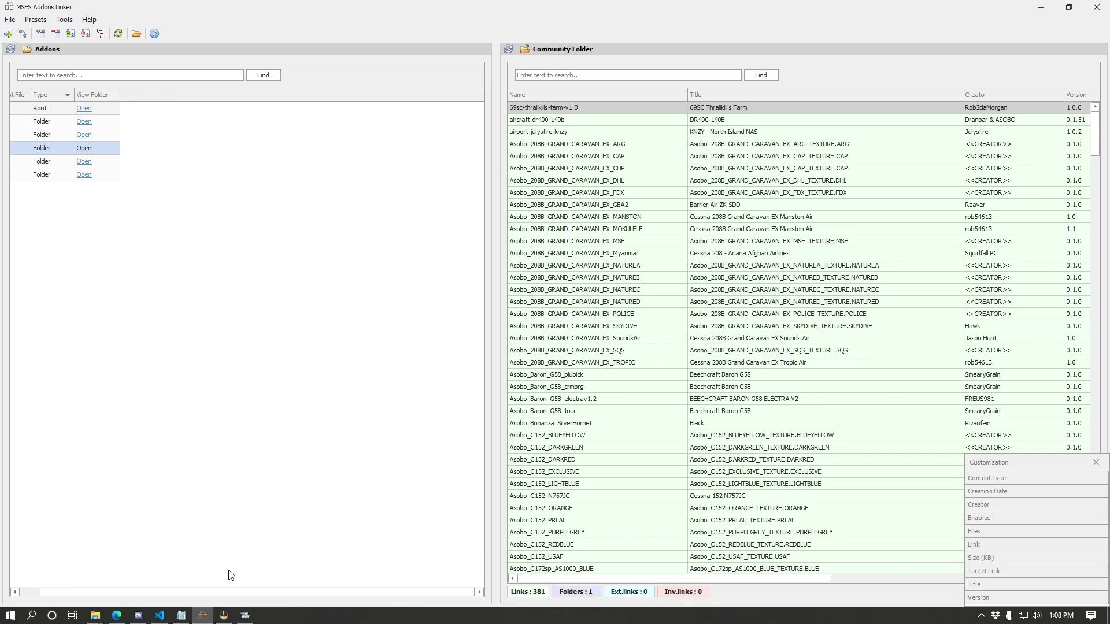
{"action": "left_click_drag", "start_coordinate": [208, 588], "coordinate": [95, 574]}
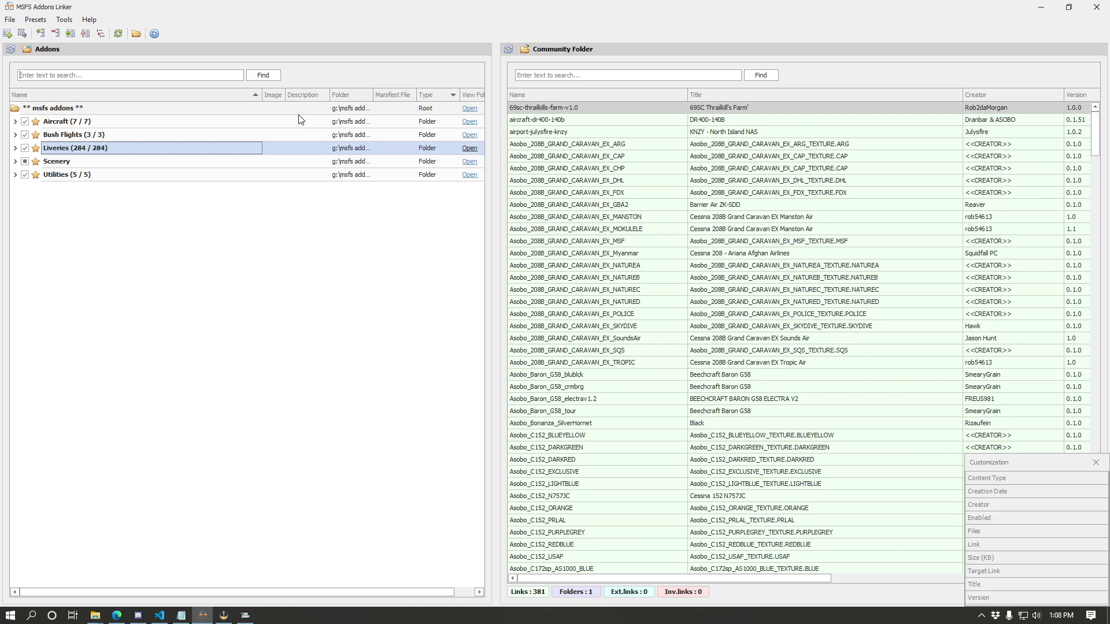
{"action": "left_click", "coordinate": [15, 135]}
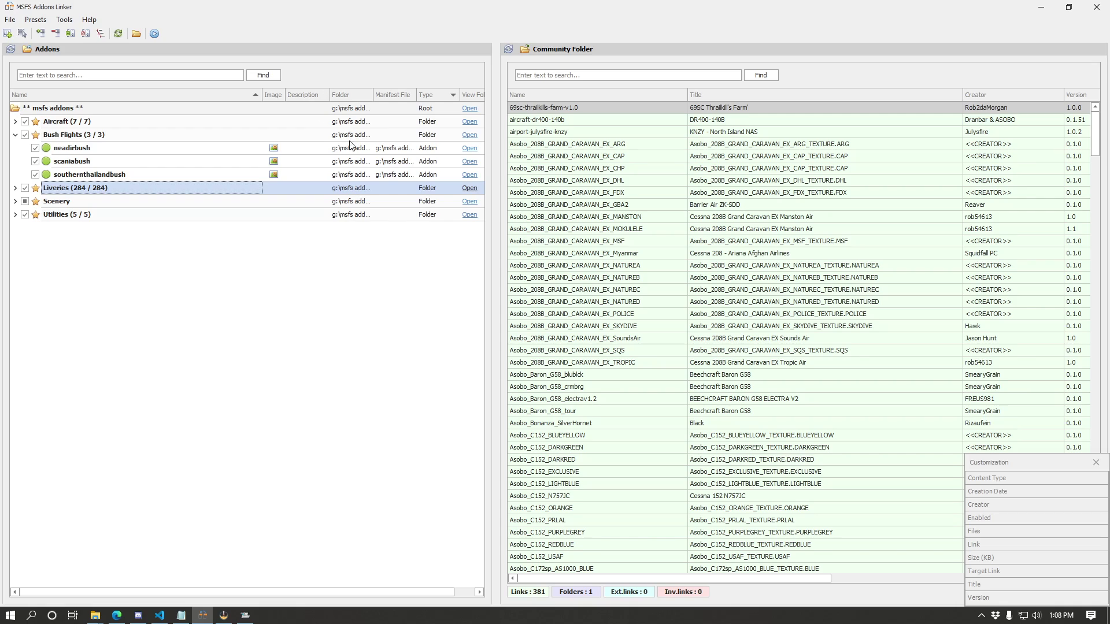
Reopen the Column Chooser, then reposition and enlarge the Customization list.
{"action": "left_click", "coordinate": [1089, 465]}
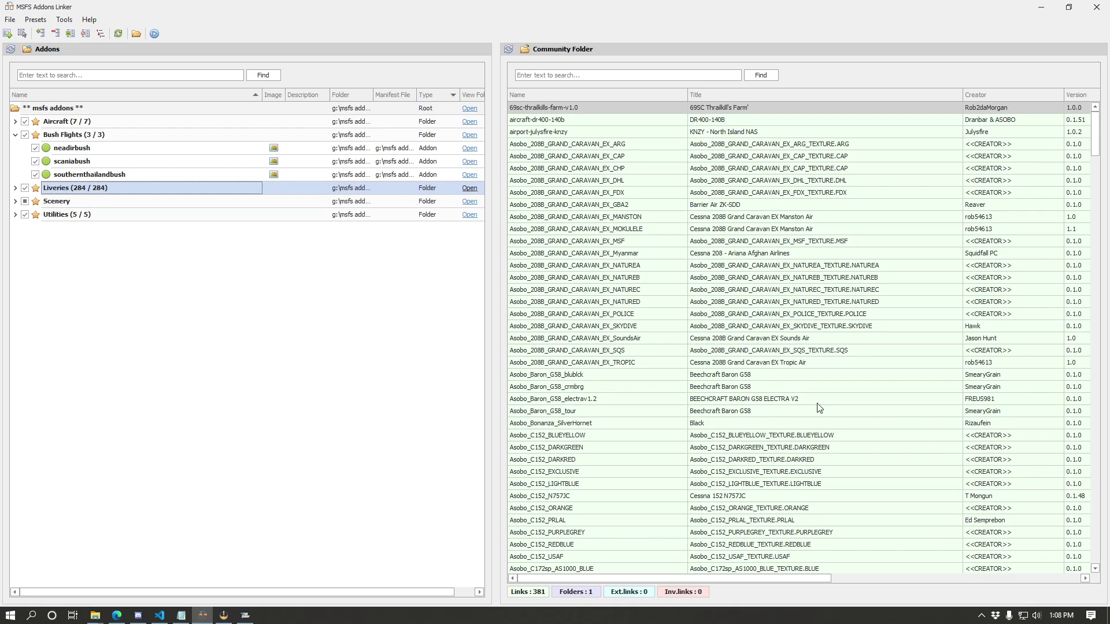
{"action": "right_click", "coordinate": [309, 96]}
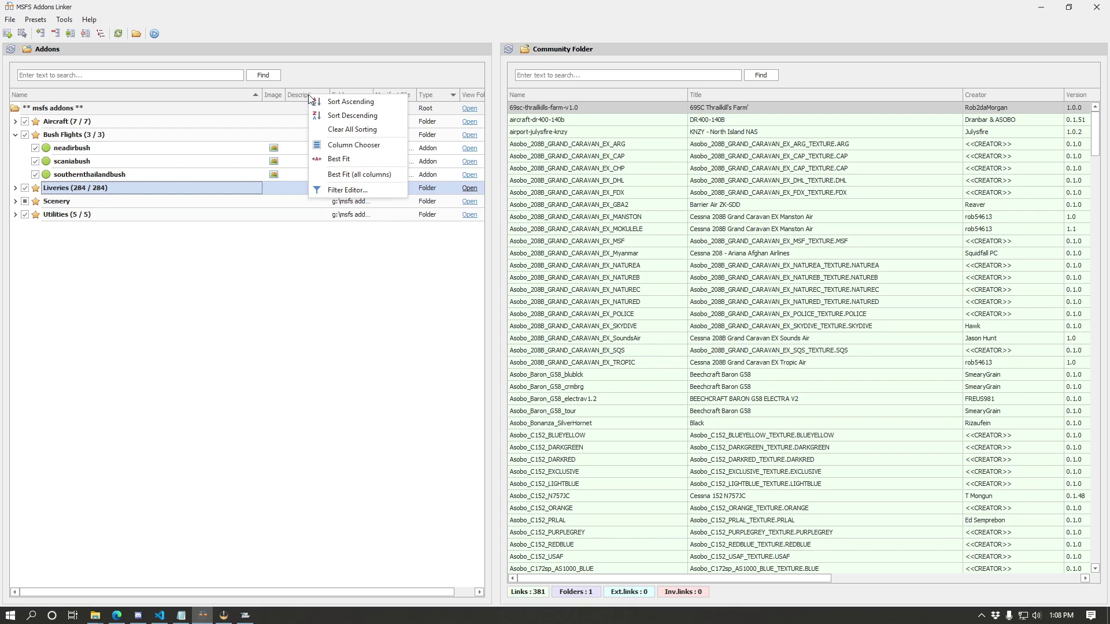
{"action": "left_click", "coordinate": [332, 148]}
{"action": "scroll", "coordinate": [958, 552], "scroll_direction": "down", "scroll_amount": 1}
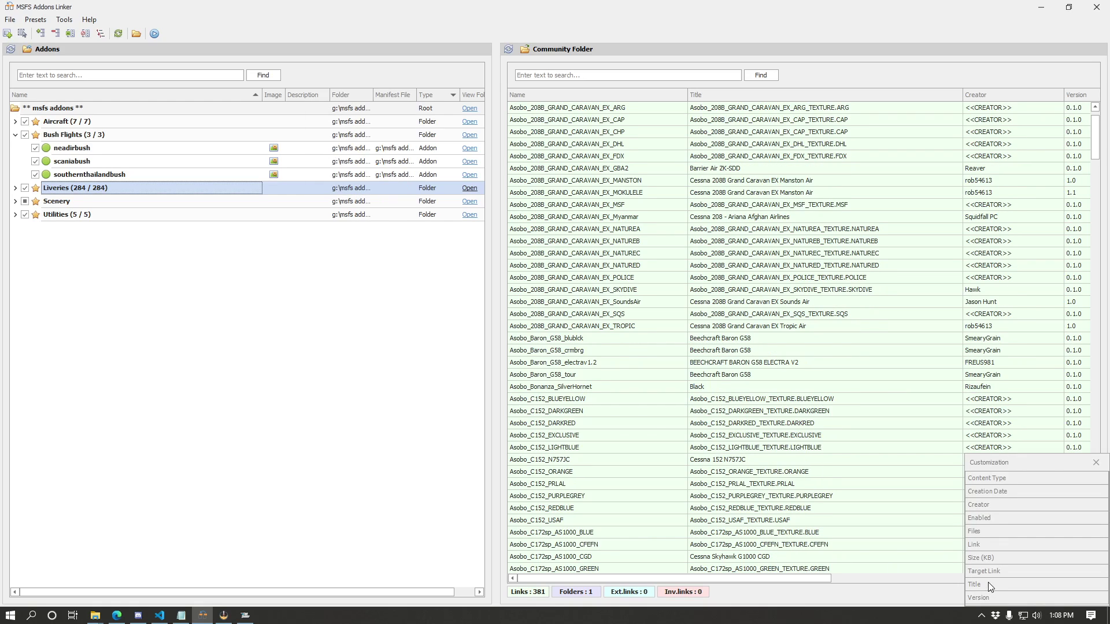
{"action": "left_click_drag", "start_coordinate": [970, 471], "coordinate": [788, 230]}
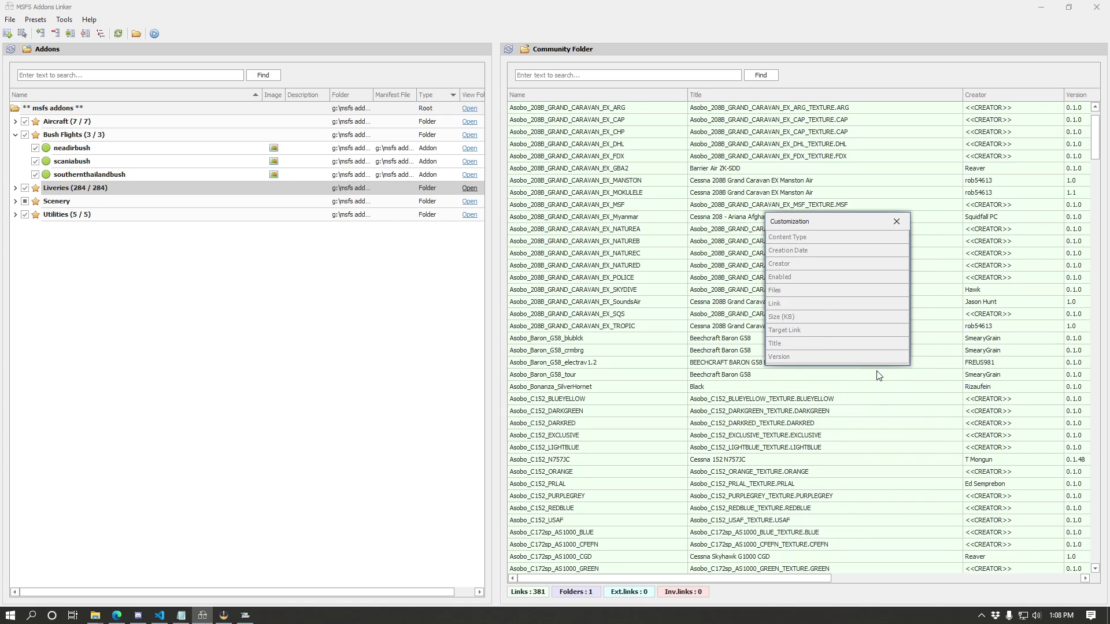
{"action": "left_click_drag", "start_coordinate": [879, 368], "coordinate": [880, 535]}
Hide the Description and Manifest File columns, leaving Name, Image, Folder, Type and View Folder.
{"action": "left_click_drag", "start_coordinate": [313, 97], "coordinate": [823, 428]}
{"action": "left_click_drag", "start_coordinate": [322, 96], "coordinate": [815, 347]}
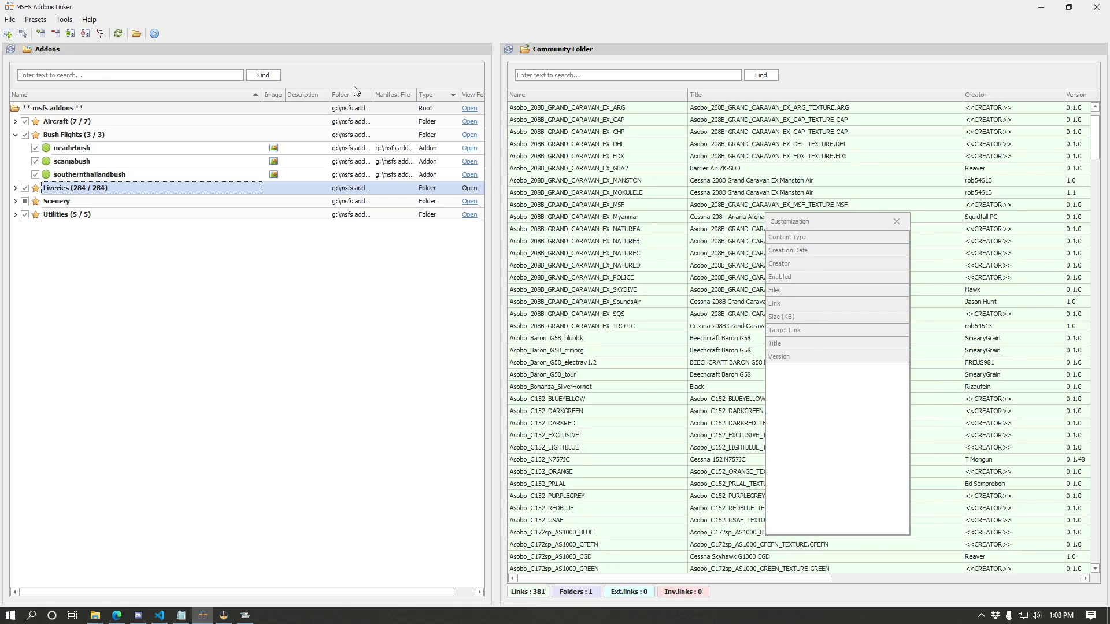
{"action": "left_click_drag", "start_coordinate": [376, 95], "coordinate": [845, 437]}
{"action": "left_click_drag", "start_coordinate": [820, 223], "coordinate": [296, 256]}
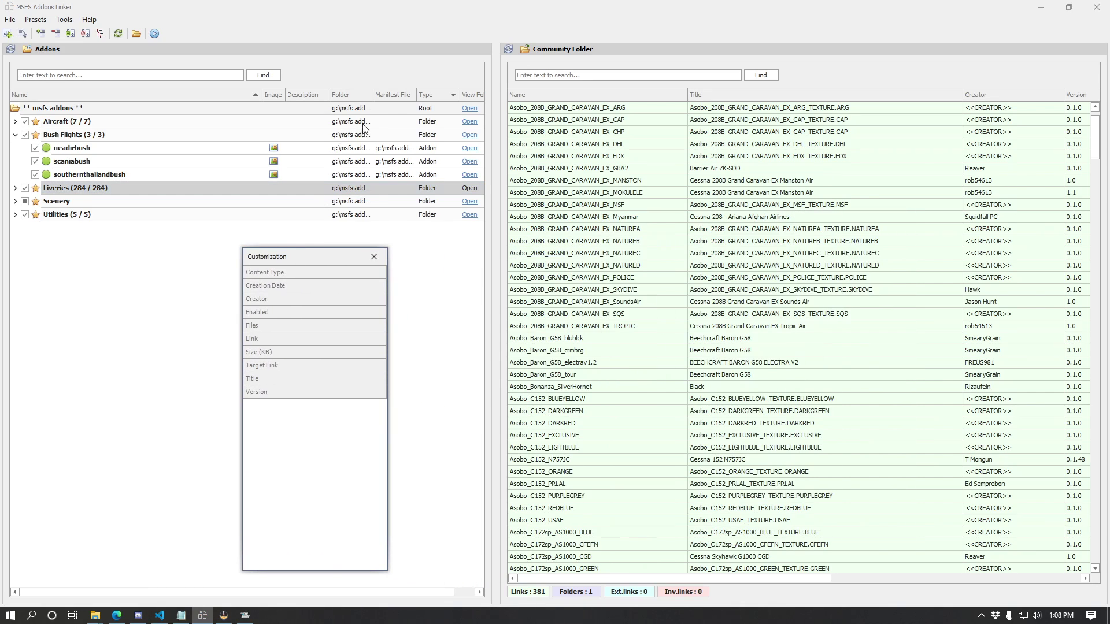
{"action": "left_click_drag", "start_coordinate": [393, 98], "coordinate": [300, 448]}
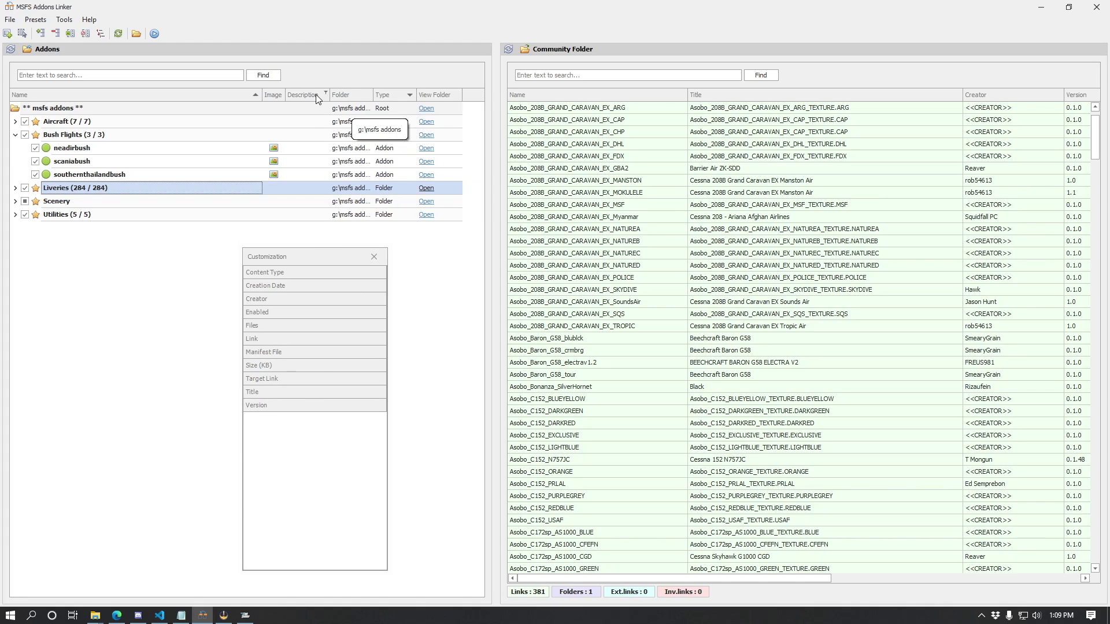
{"action": "left_click_drag", "start_coordinate": [279, 258], "coordinate": [569, 218]}
{"action": "left_click_drag", "start_coordinate": [302, 94], "coordinate": [604, 477]}
{"action": "left_click_drag", "start_coordinate": [586, 223], "coordinate": [507, 214]}
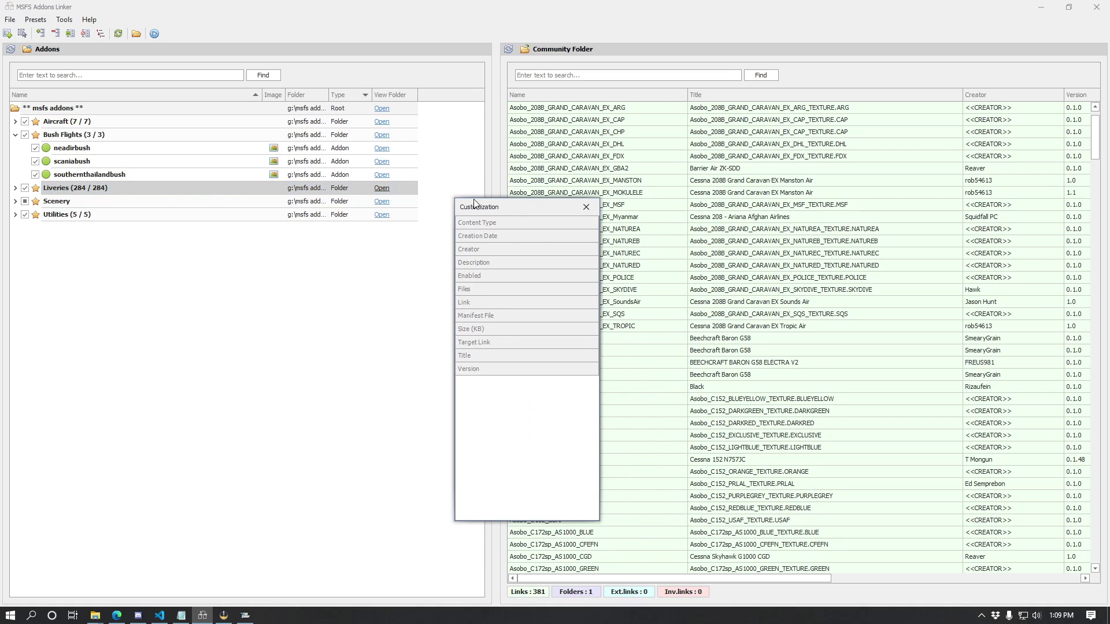
Close the hidden-columns list, resize the Image column, and best-fit the View Folder column.
{"action": "left_click", "coordinate": [593, 211]}
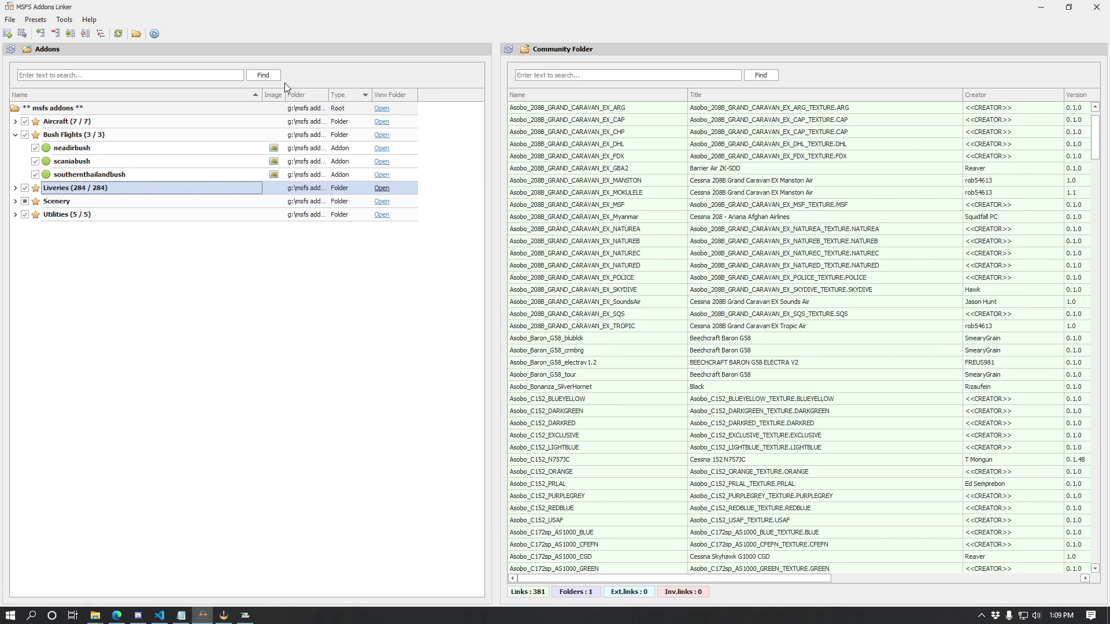
{"action": "left_click", "coordinate": [273, 149]}
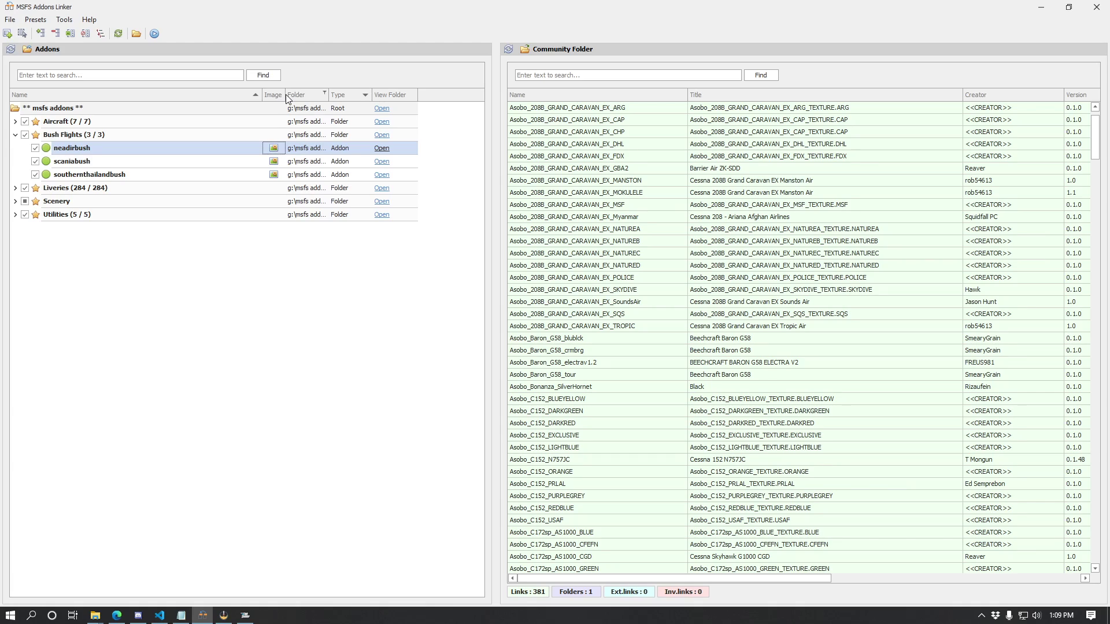
{"action": "left_click_drag", "start_coordinate": [286, 95], "coordinate": [331, 102]}
{"action": "left_click_drag", "start_coordinate": [417, 95], "coordinate": [451, 96]}
{"action": "right_click", "coordinate": [416, 97]}
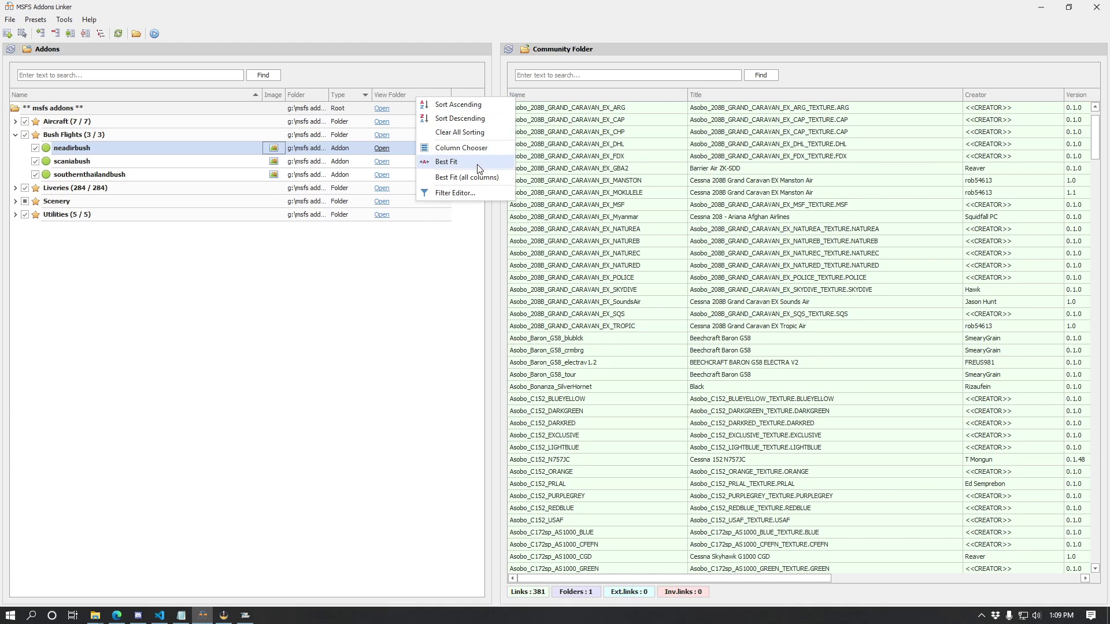
{"action": "left_click", "coordinate": [478, 167]}
Sort the addon tree by Name in both directions, then by Folder.
{"action": "right_click", "coordinate": [394, 95]}
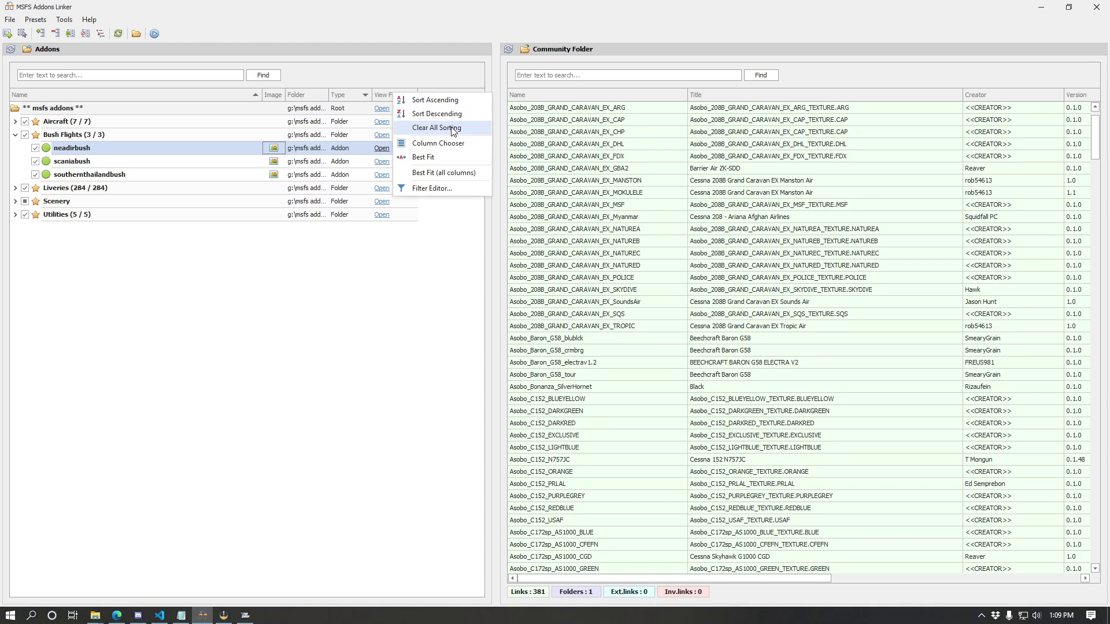
{"action": "left_click", "coordinate": [264, 92]}
{"action": "left_click", "coordinate": [217, 96]}
{"action": "left_click", "coordinate": [217, 95]}
{"action": "left_click", "coordinate": [216, 95]}
{"action": "left_click", "coordinate": [301, 94]}
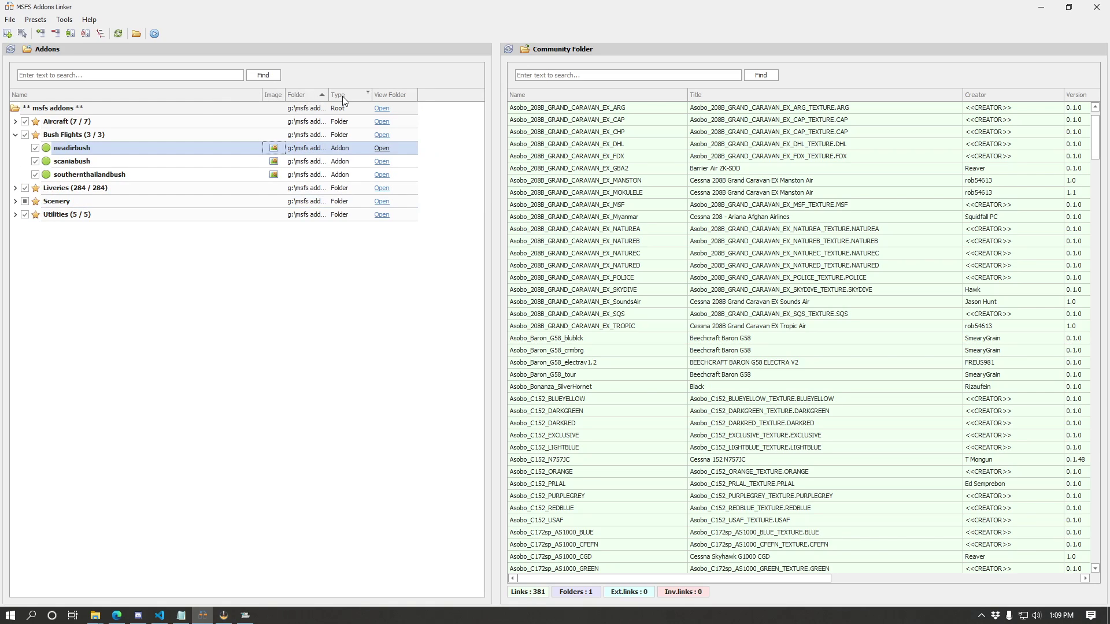
{"action": "left_click", "coordinate": [300, 96]}
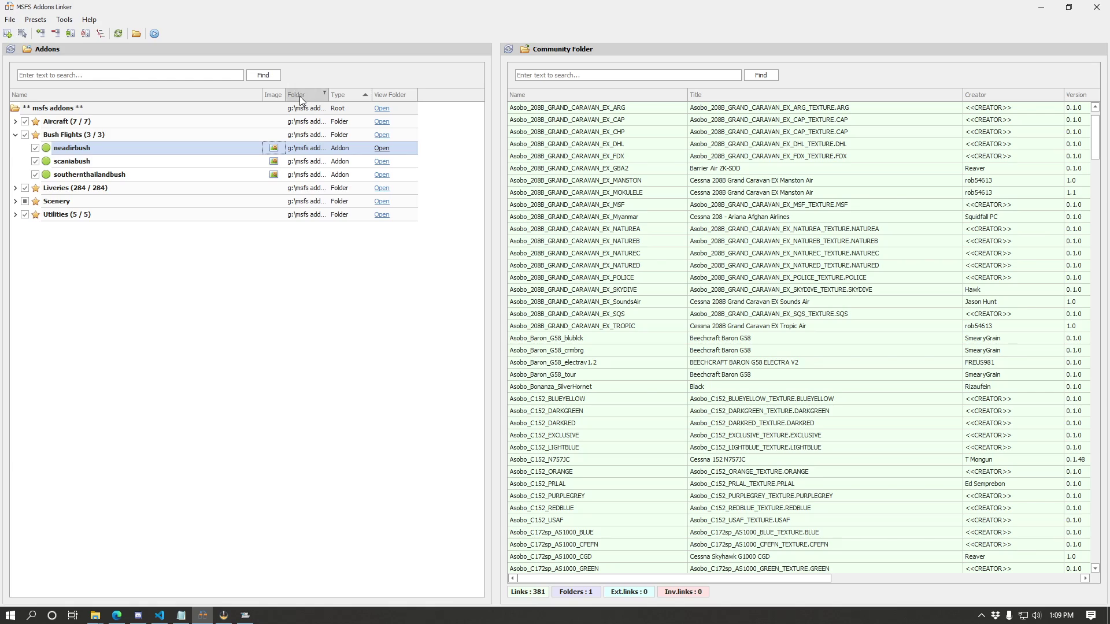
Clear the addon tree's sorting and best-fit all columns from the Name header.
{"action": "right_click", "coordinate": [153, 99]}
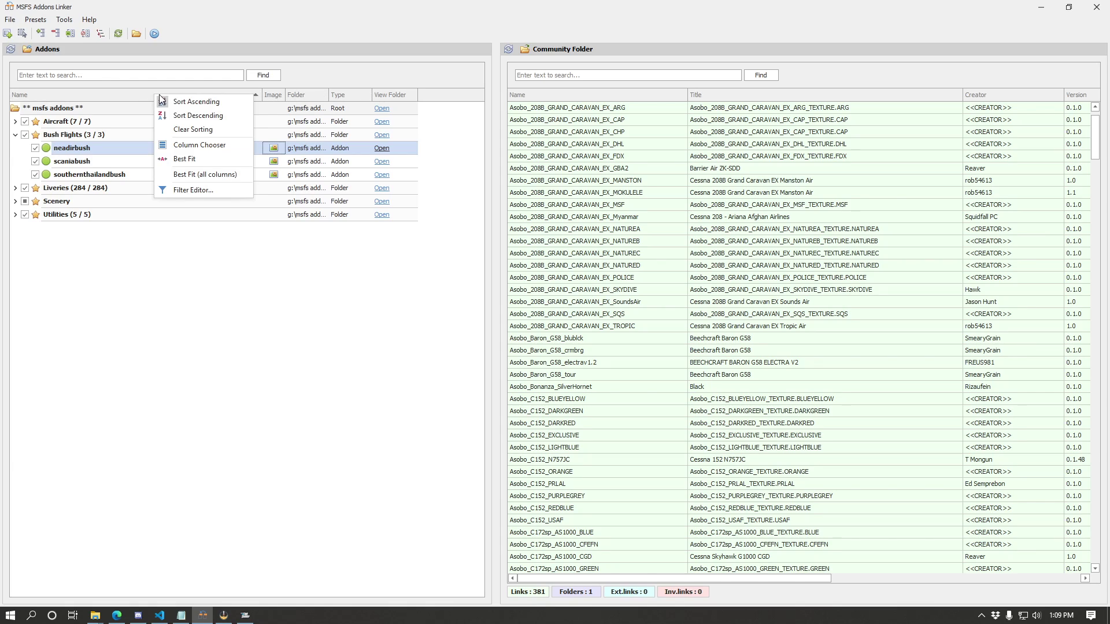
{"action": "left_click", "coordinate": [182, 132]}
{"action": "right_click", "coordinate": [198, 100]}
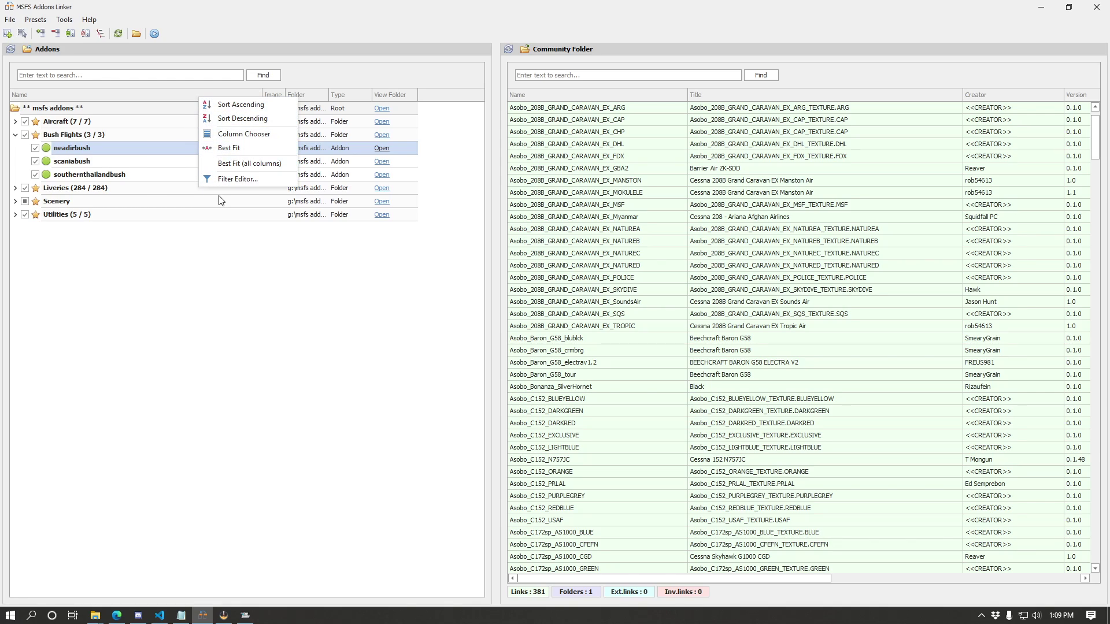
{"action": "left_click", "coordinate": [252, 165]}
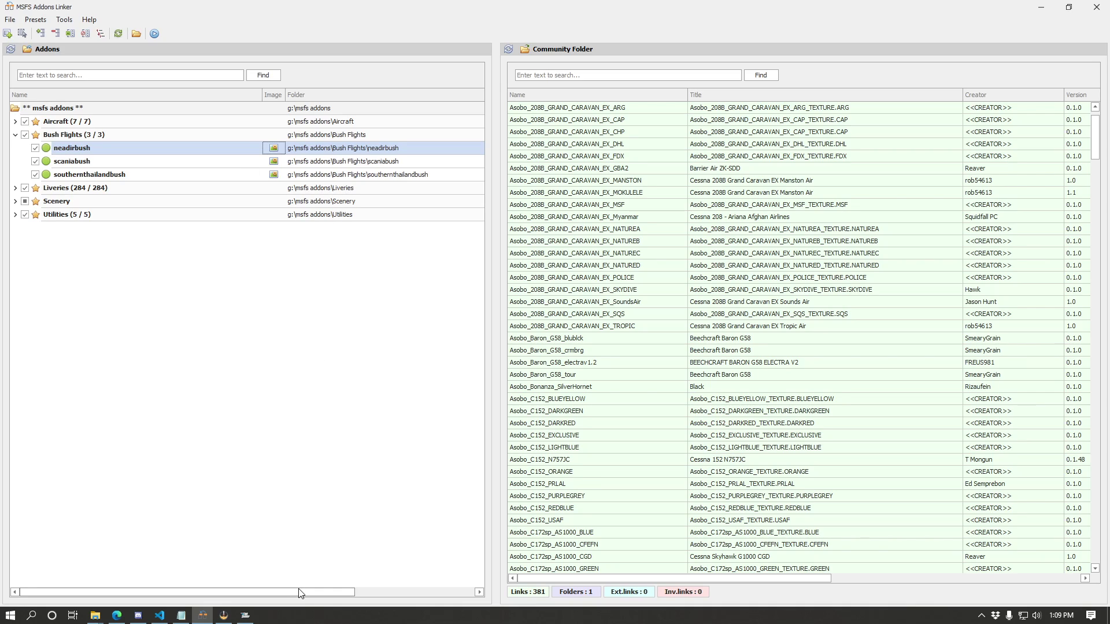
Resize the Folder and Name columns, briefly fitting Folder to its full paths.
{"action": "left_click_drag", "start_coordinate": [299, 592], "coordinate": [261, 597]}
{"action": "left_click_drag", "start_coordinate": [291, 594], "coordinate": [254, 583]}
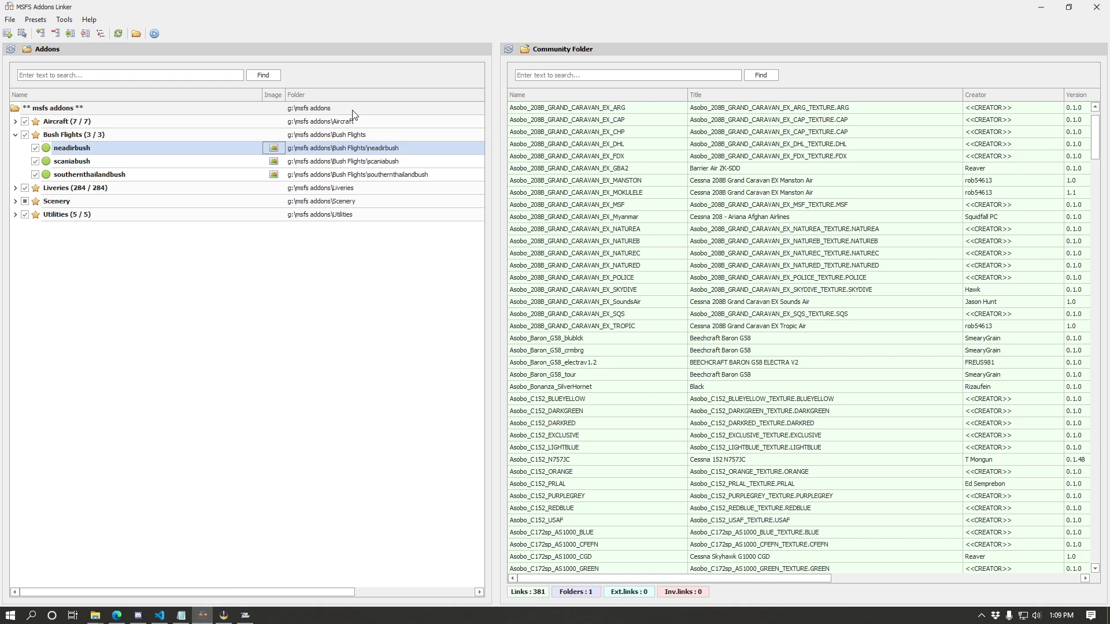
{"action": "right_click", "coordinate": [327, 99]}
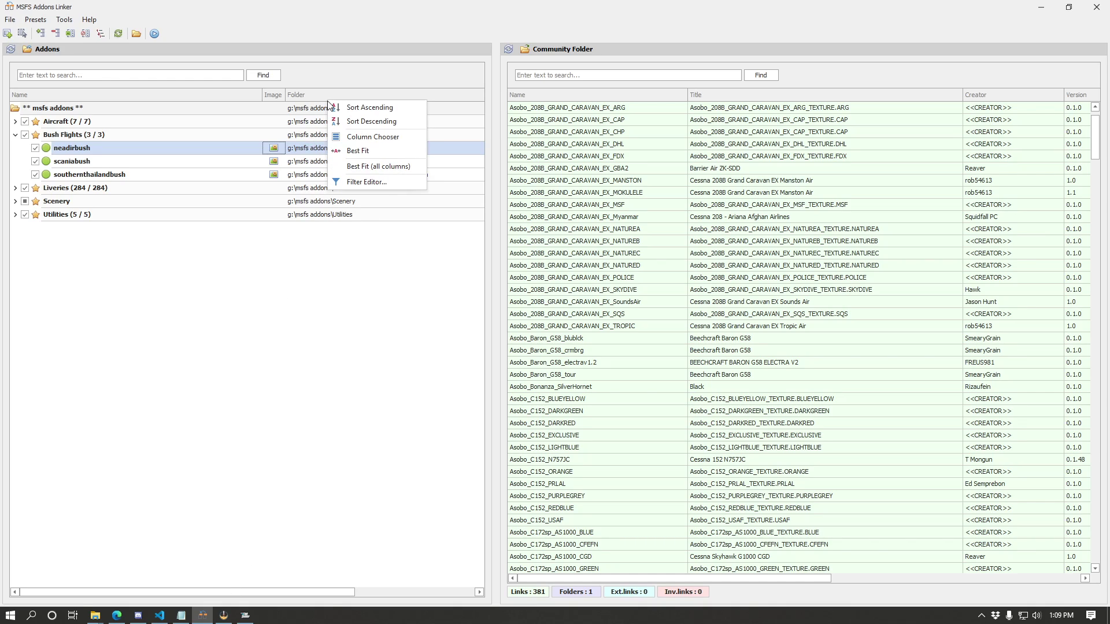
{"action": "left_click", "coordinate": [367, 154]}
{"action": "left_click_drag", "start_coordinate": [295, 593], "coordinate": [414, 593]}
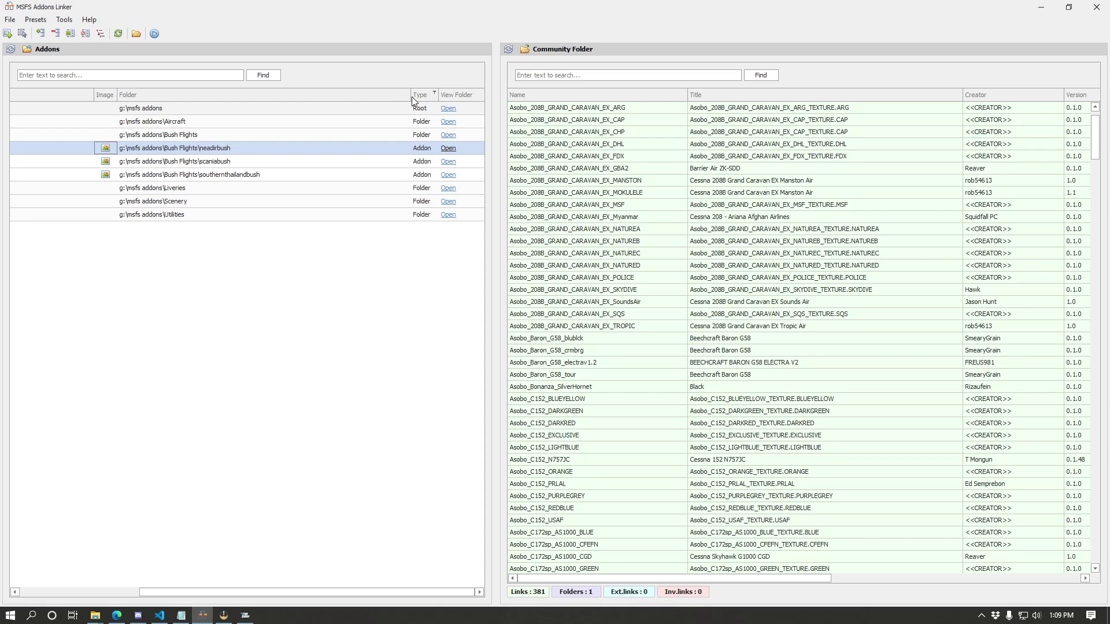
{"action": "left_click_drag", "start_coordinate": [411, 96], "coordinate": [283, 95]}
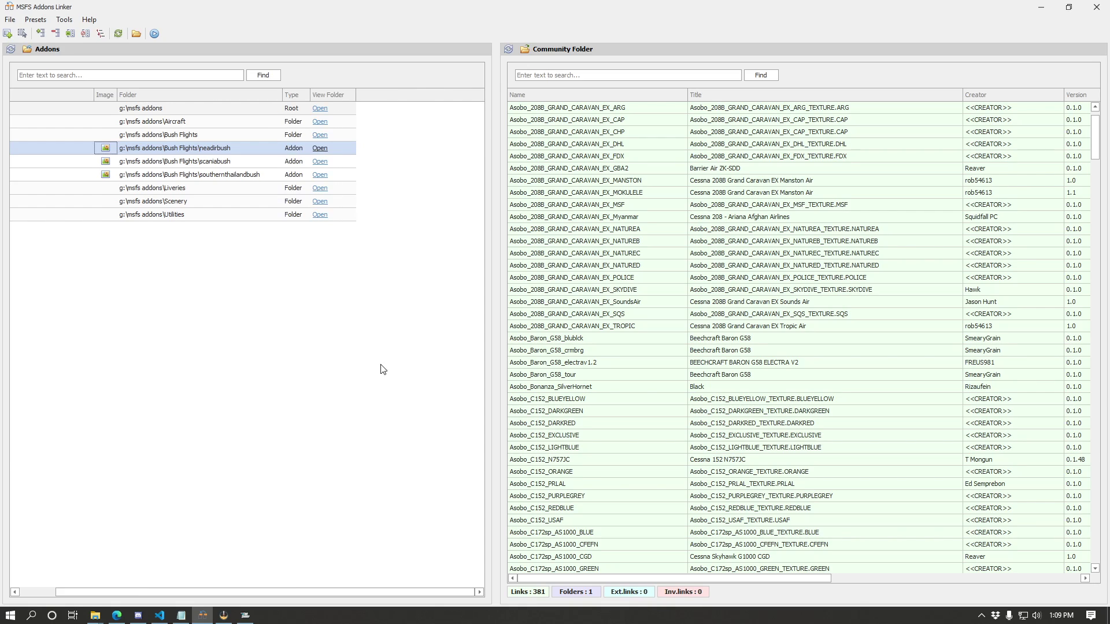
{"action": "left_click_drag", "start_coordinate": [296, 593], "coordinate": [260, 593]}
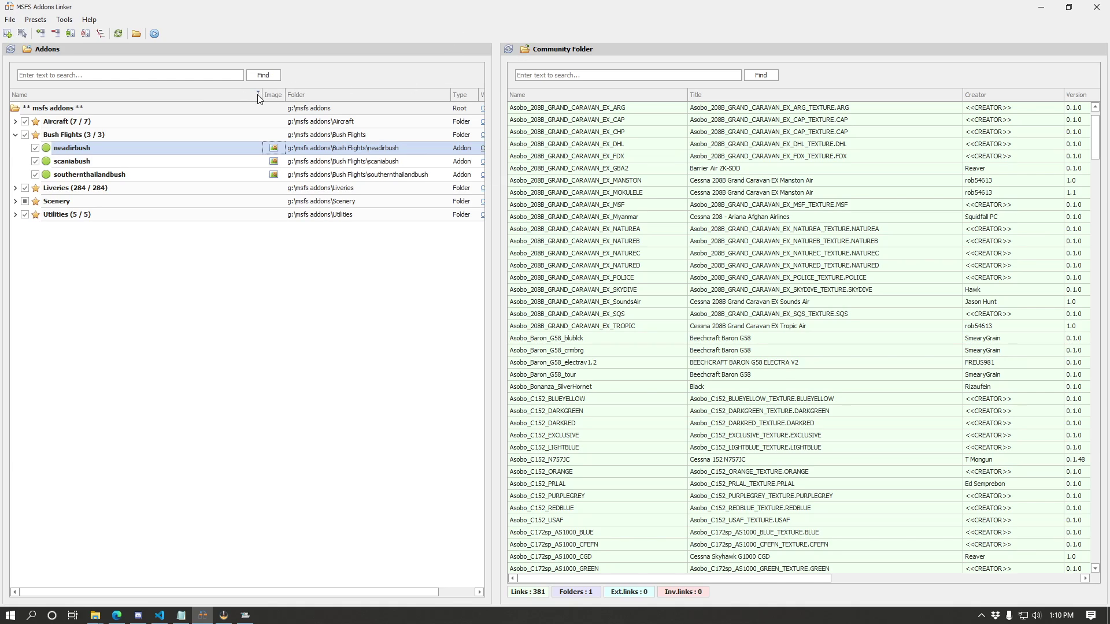
{"action": "left_click_drag", "start_coordinate": [258, 98], "coordinate": [189, 95]}
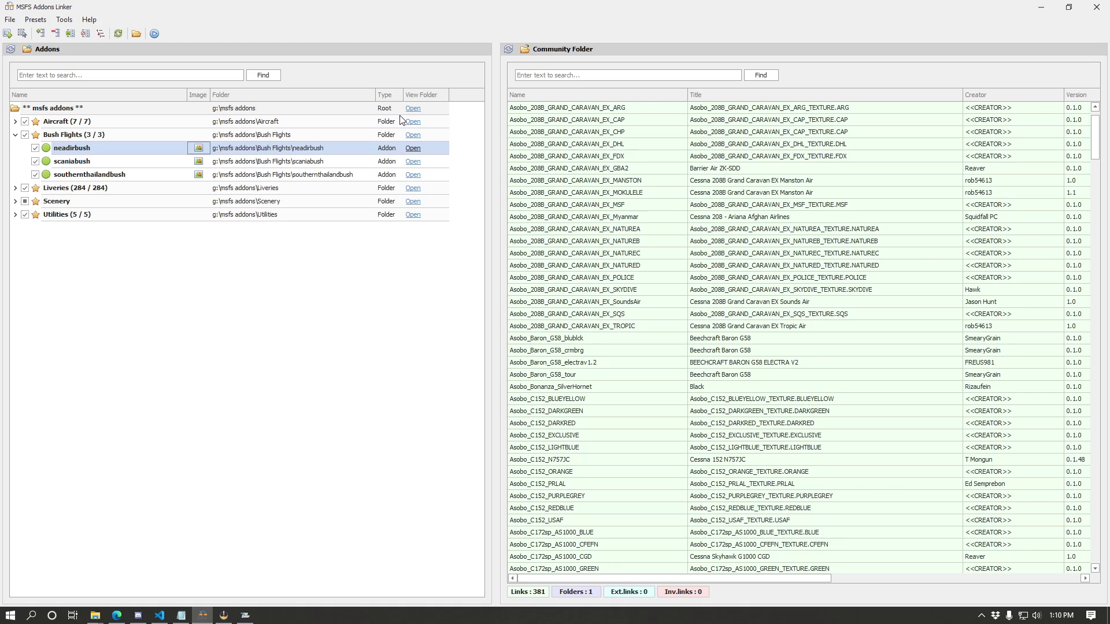
{"action": "left_click_drag", "start_coordinate": [375, 95], "coordinate": [359, 96]}
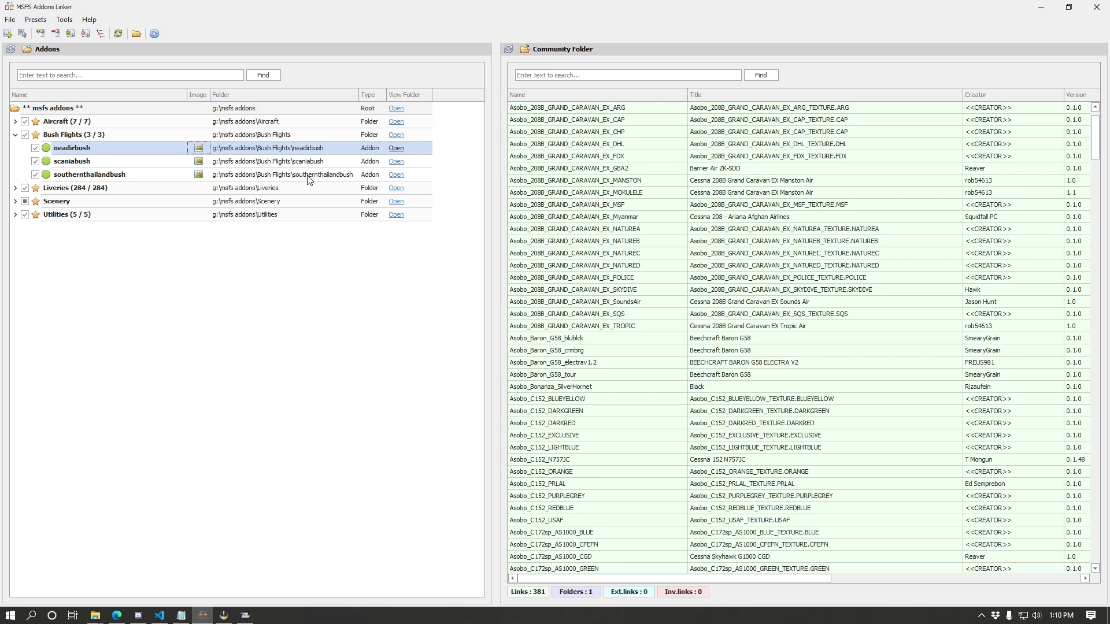
Hide the Folder column by dragging its header into the Column Chooser.
{"action": "right_click", "coordinate": [263, 95]}
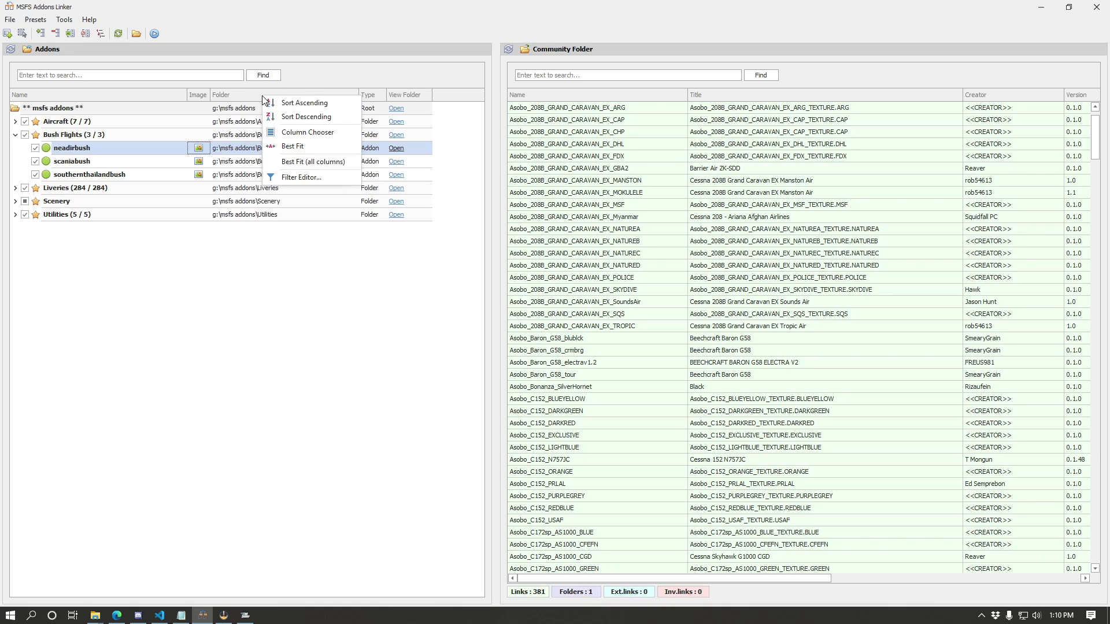
{"action": "left_click", "coordinate": [291, 134]}
{"action": "left_click_drag", "start_coordinate": [255, 95], "coordinate": [553, 441]}
Widen the Community Folder pane and open and close neadirbush's folder on disk.
{"action": "left_click", "coordinate": [587, 206]}
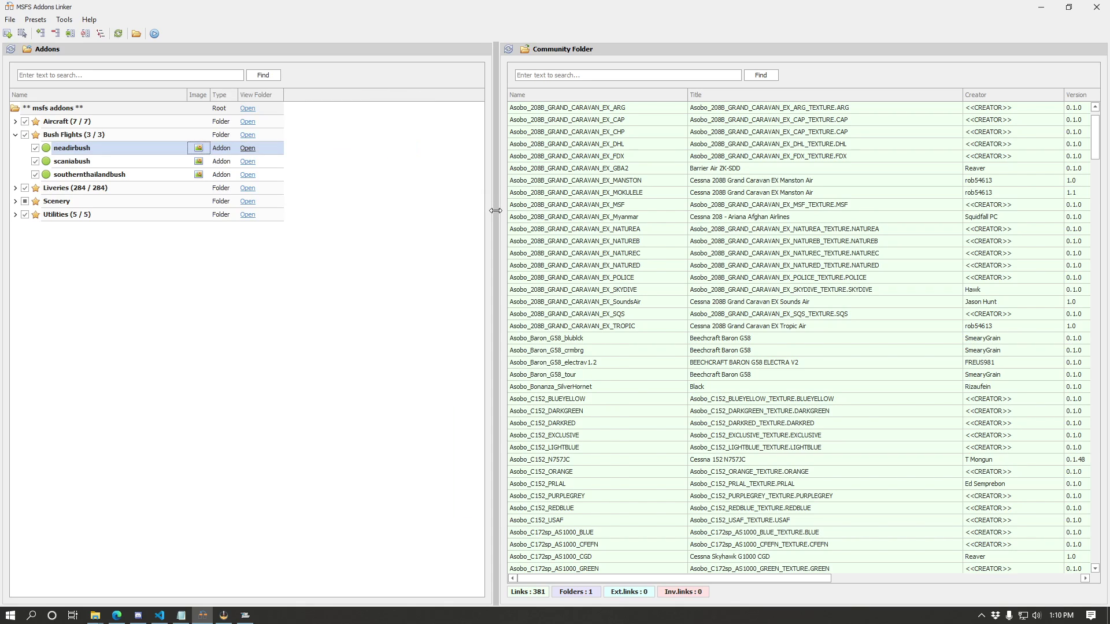
{"action": "left_click_drag", "start_coordinate": [496, 213], "coordinate": [291, 212]}
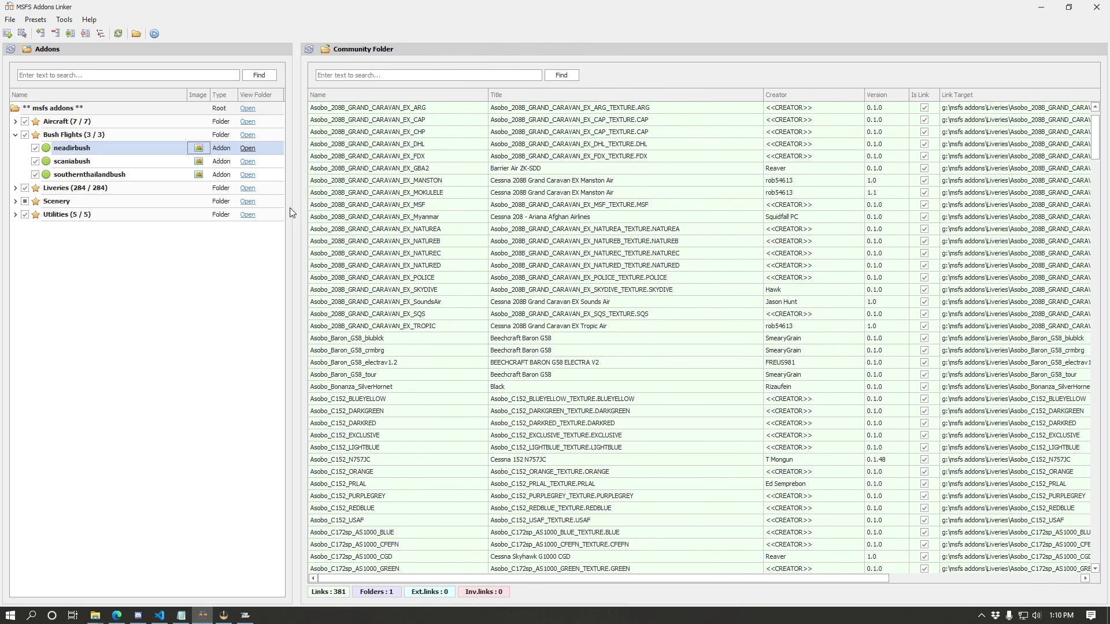
{"action": "left_click", "coordinate": [246, 148]}
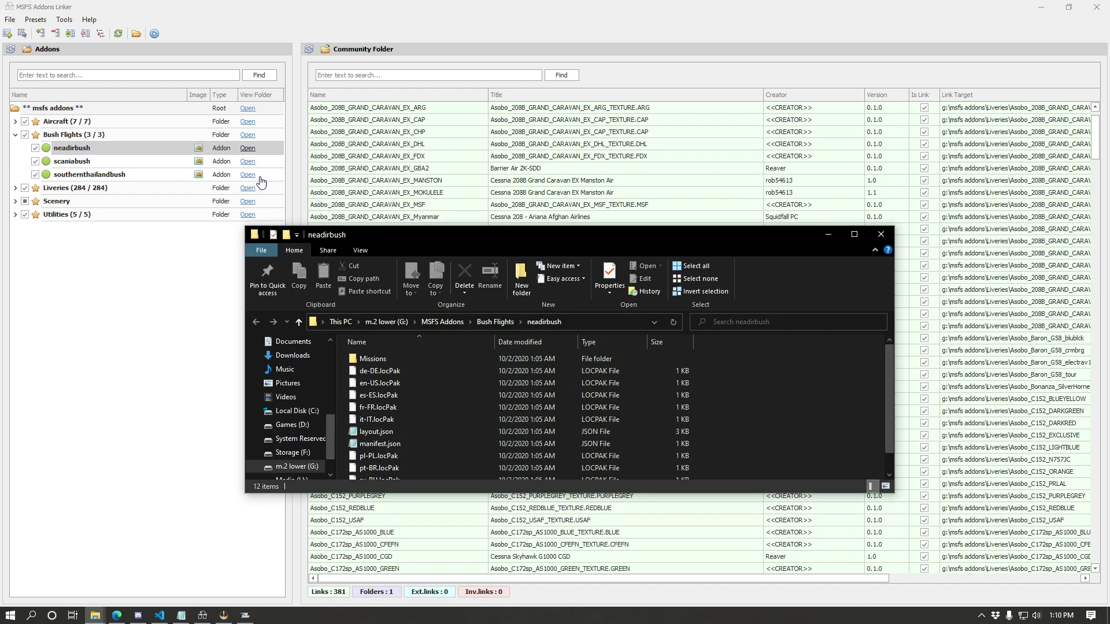
{"action": "left_click", "coordinate": [871, 234]}
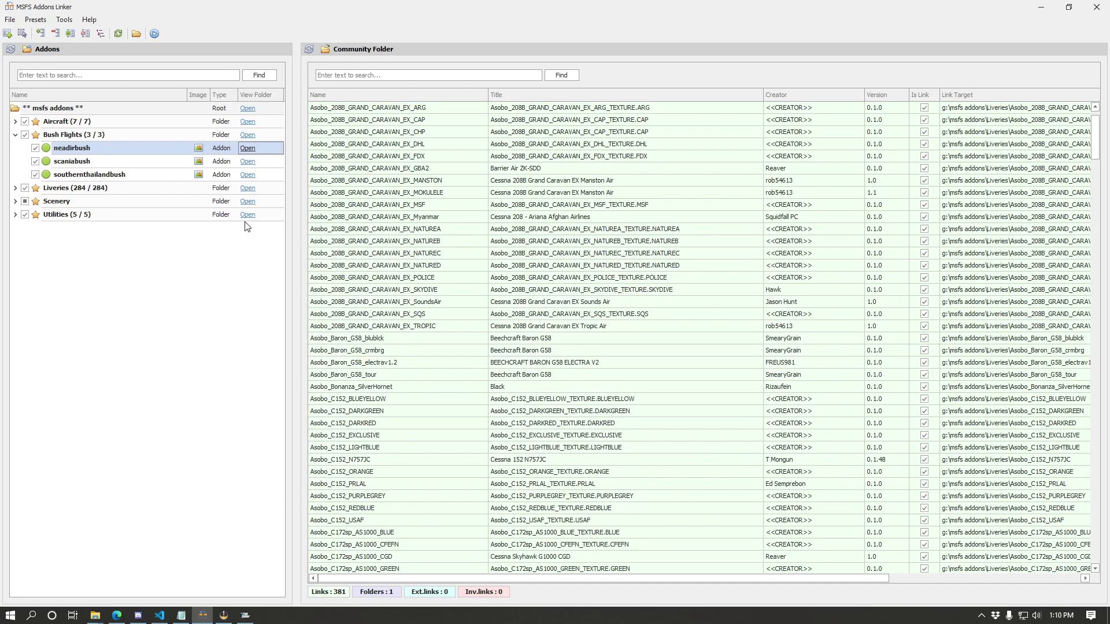
Inspect the Community Folder's link actions and column options without changing anything.
{"action": "right_click", "coordinate": [407, 104]}
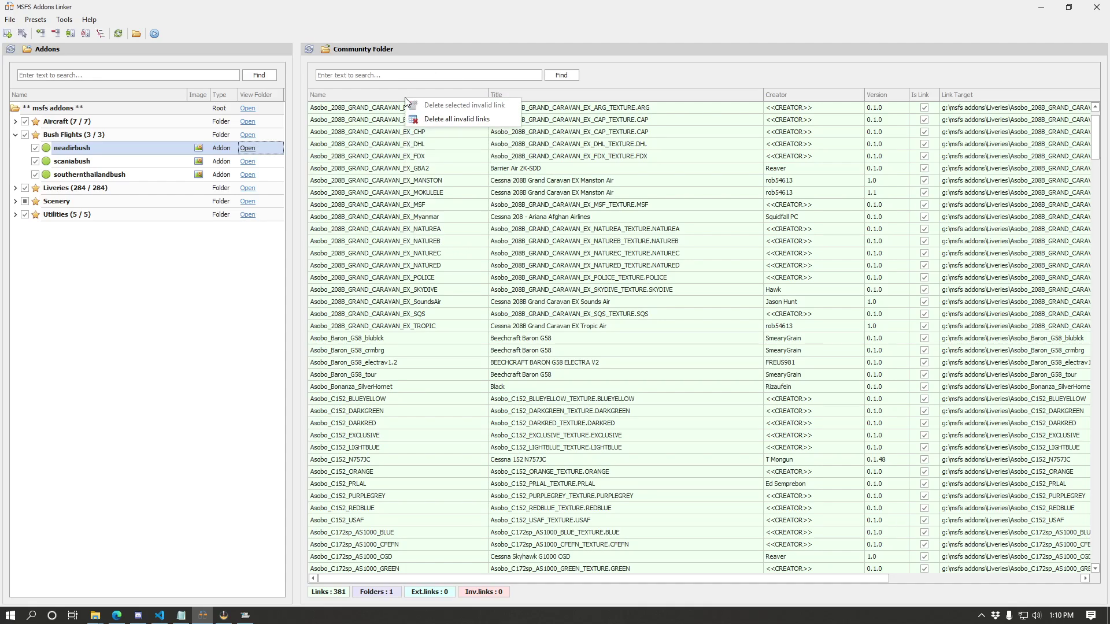
{"action": "right_click", "coordinate": [403, 93]}
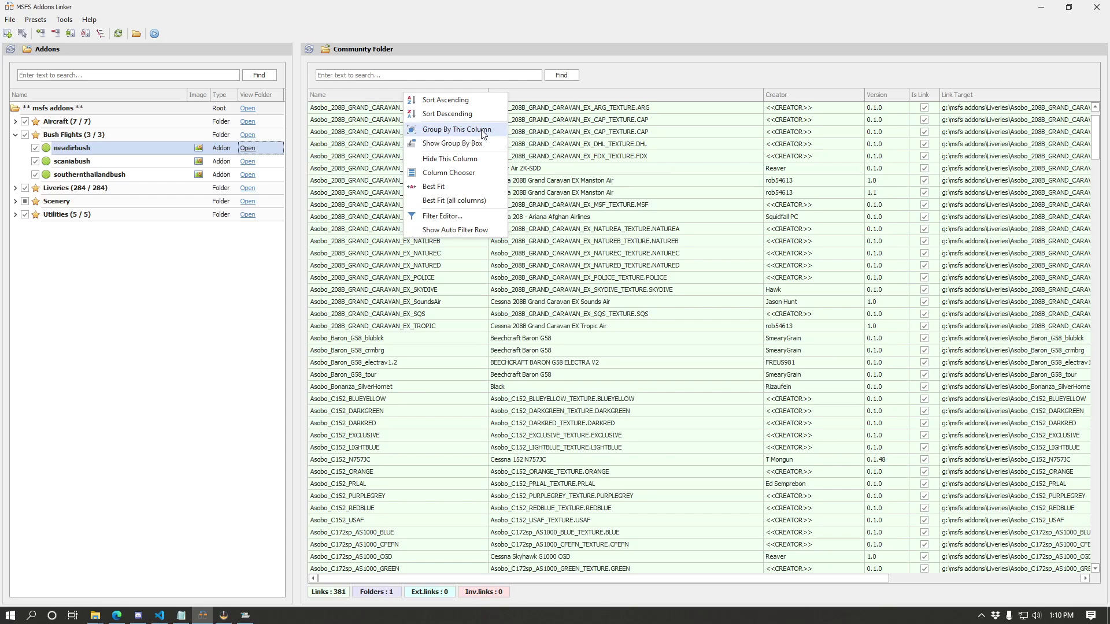
{"action": "left_click", "coordinate": [664, 26]}
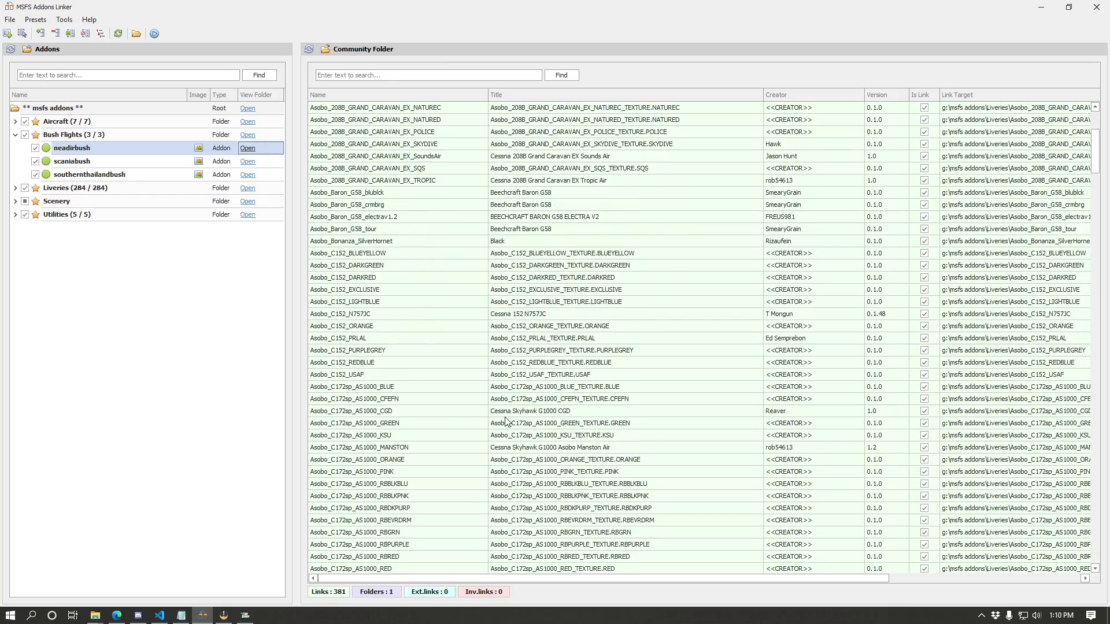
{"action": "scroll", "coordinate": [504, 420], "scroll_direction": "down", "scroll_amount": 9}
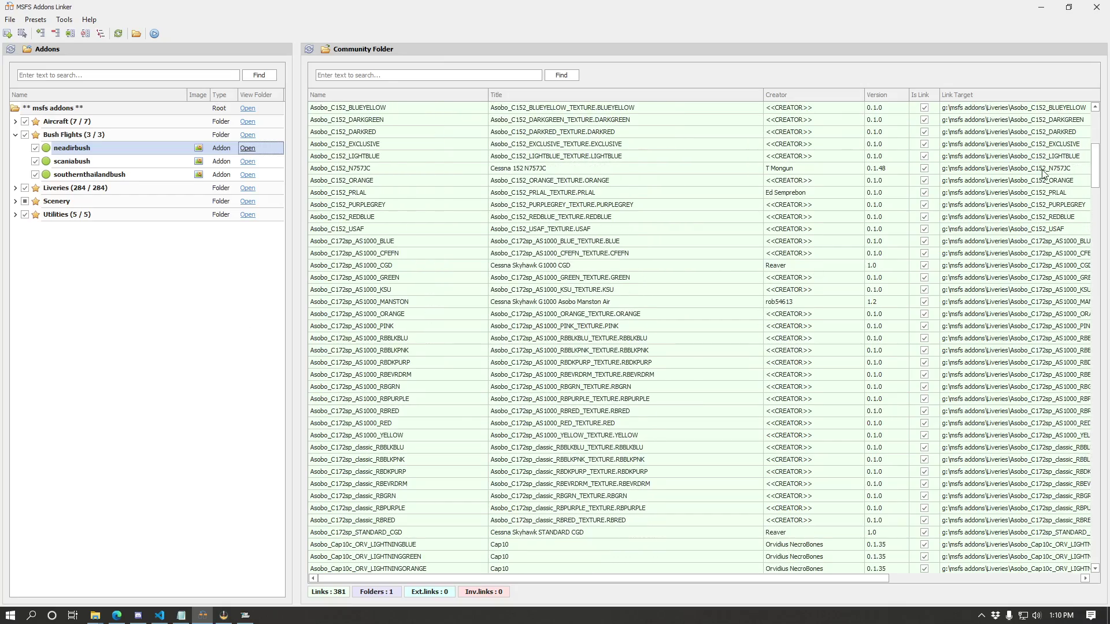
{"action": "left_click_drag", "start_coordinate": [1100, 169], "coordinate": [1107, 132]}
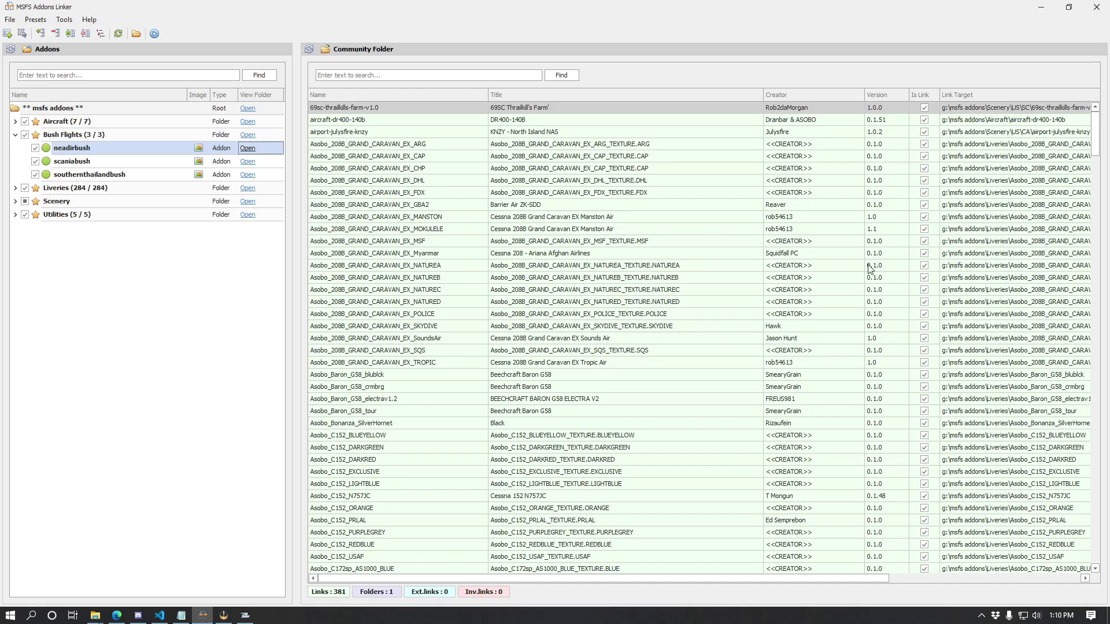